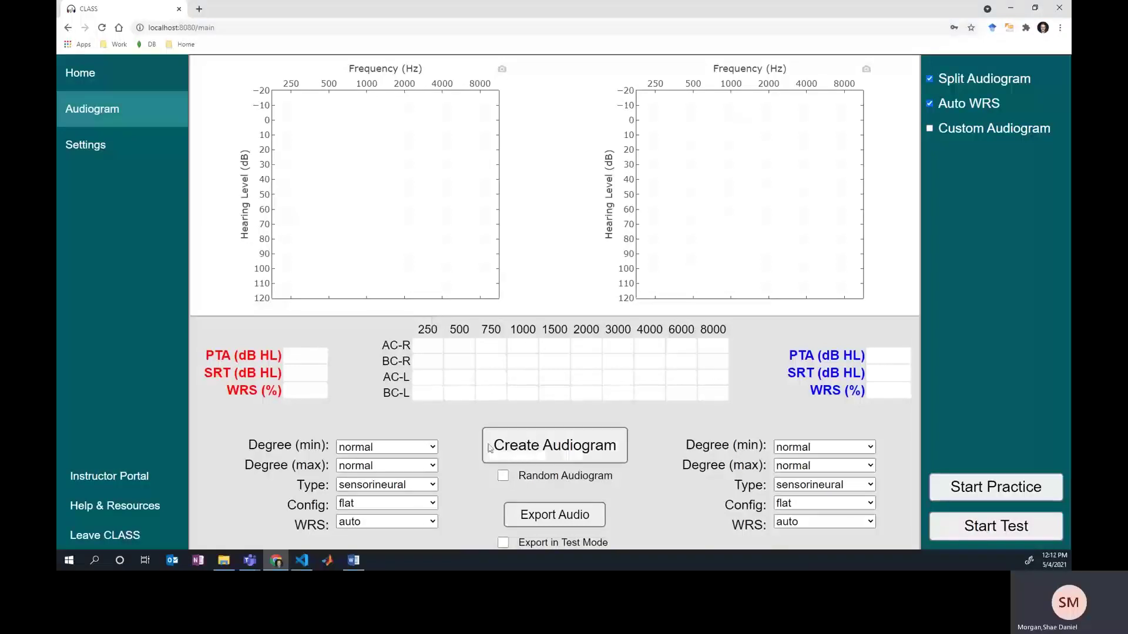
- Enable random audiogram generation and start a practice session
left_click(503, 476)
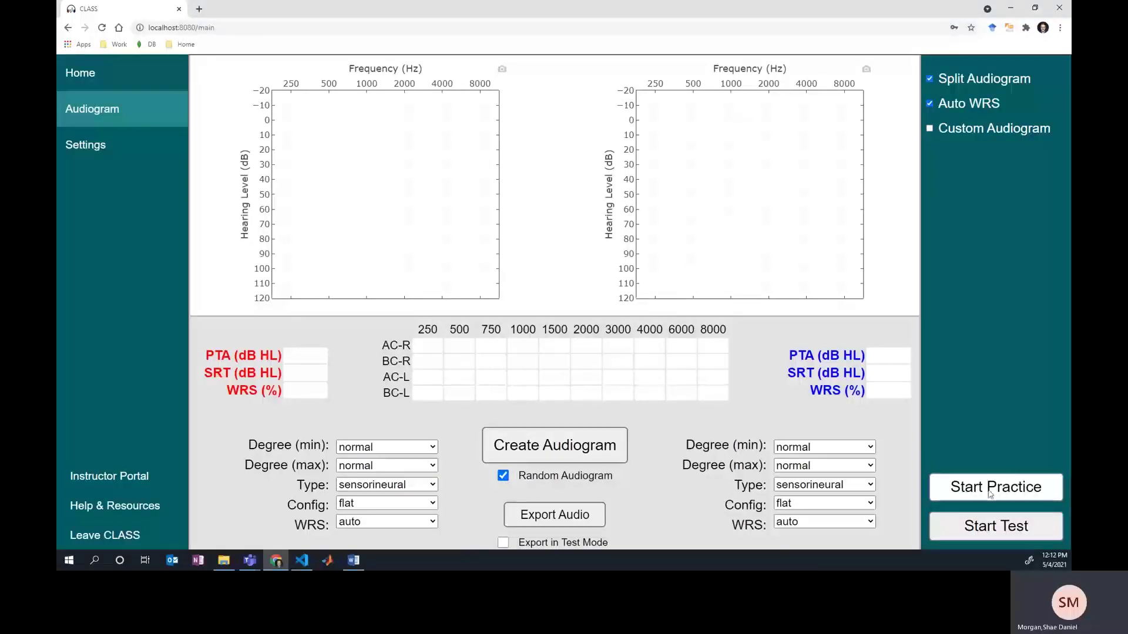
left_click(983, 493)
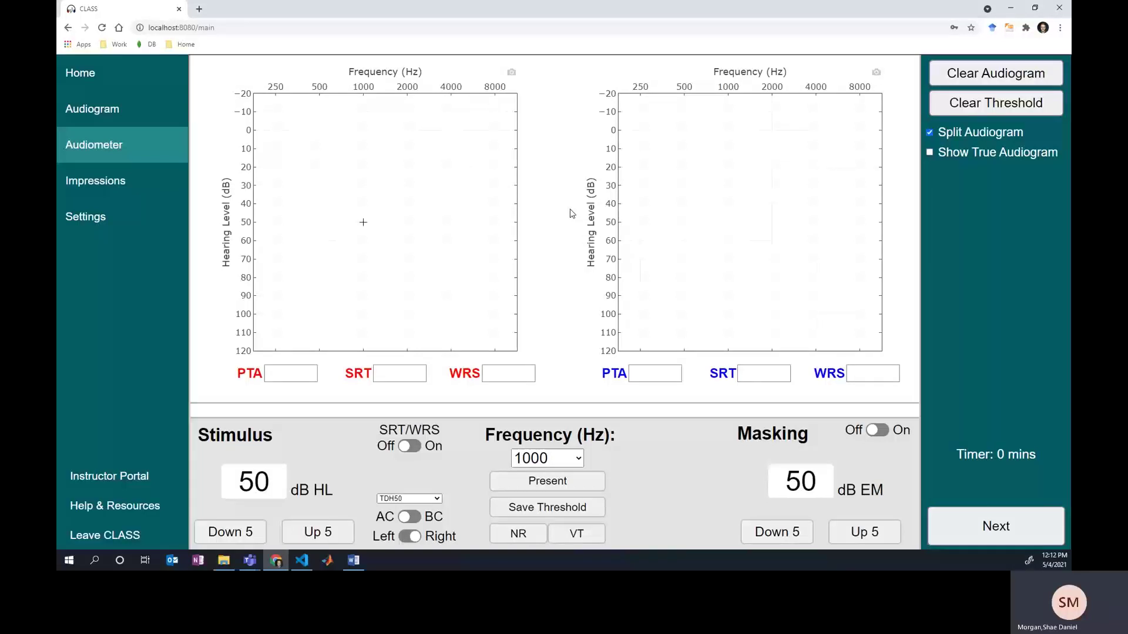
- Present right-ear air-conduction tones at 1000 Hz at varying levels and save the threshold at 40 dB HL
key("Down")
key("Down")
key("Down")
key("Up")
key("Down")
key("Down")
key("Up")
key("Up")
key("Up")
key("Down")
key("Up")
key("Up")
key("space")
key("Return")
- Test the right ear at 2000 Hz by bracketing the tone level and save the threshold at 40 dB HL
key("Right")
key("Right")
key("space")
key("Down")
key("Down")
key("Up")
key("Up")
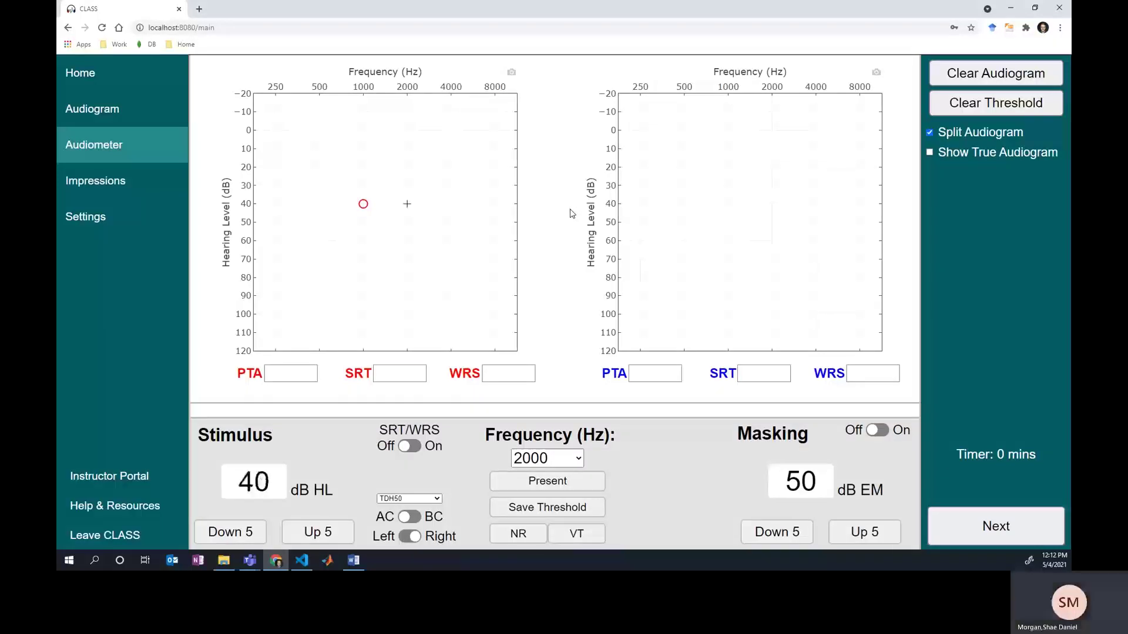
key("space")
key("Return")
- Bracket the right ear's air-conduction response at 3000 Hz and save the threshold at 35 dB HL
key("Right")
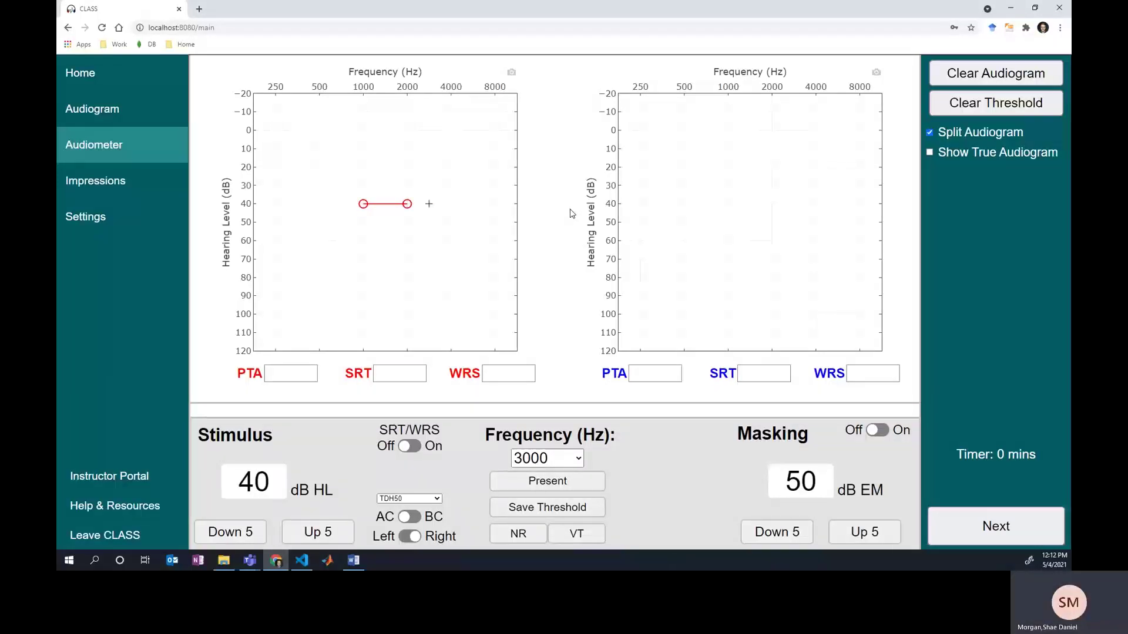
key("Up")
key("space")
key("Down")
key("Down")
key("space")
key("Up")
key("Down")
key("Down")
key("Down")
key("Up")
key("Up")
key("space")
key("Return")
key("Down")
key("Down")
key("Up")
key("Up")
key("space")
- Present tones at 4000 Hz to the right ear in rising and falling levels and save the threshold at 30 dB HL
key("Right")
key("Up")
key("space")
key("Down")
key("Down")
key("space")
key("Up")
key("space")
key("Down")
key("space")
key("Down")
key("Down")
key("Up")
key("Up")
key("space")
key("Down")
key("Down")
key("Up")
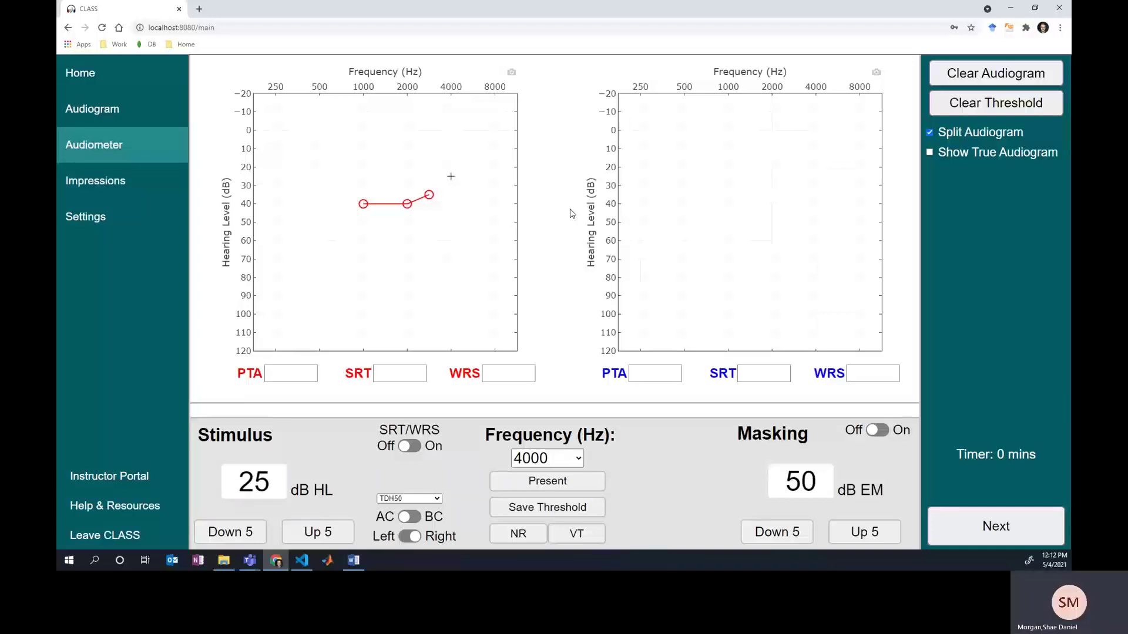
key("Up")
key("space")
key("Return")
- Search for the right ear's threshold at 6000 Hz and save it at 40 dB HL
key("Right")
key("Up")
key("Up")
key("Down")
key("space")
key("Down")
key("Down")
key("Up")
key("Up")
key("Up")
key("space")
key("Return")
key("Down")
key("Down")
key("Up")
key("Up")
- Test the right ear at 8000 Hz and save the threshold at 40 dB HL
key("Right")
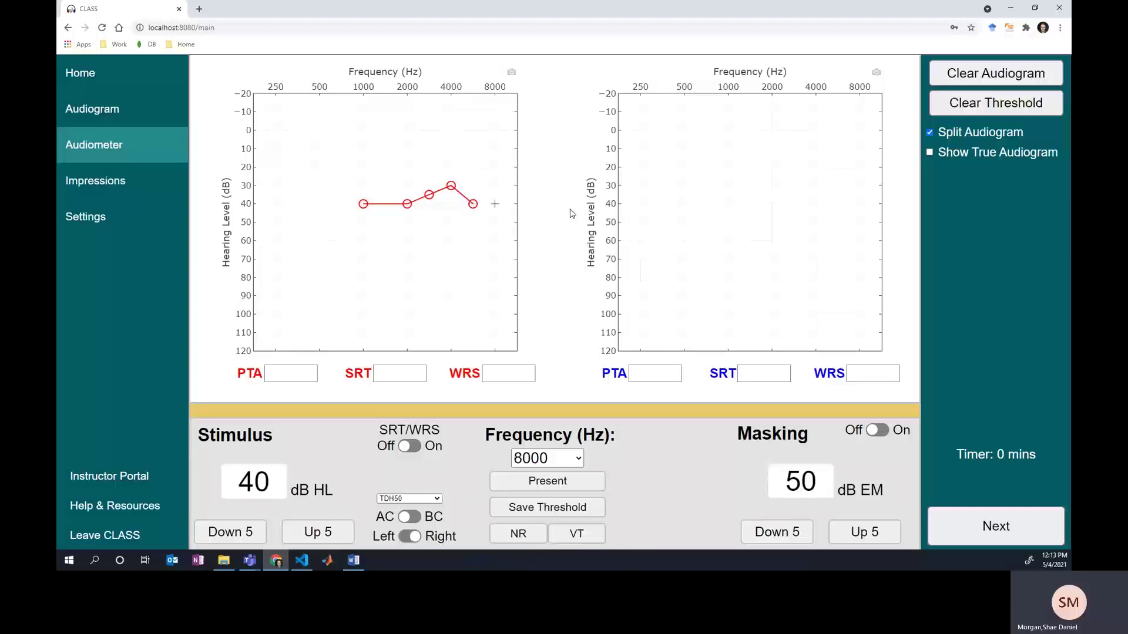
key("Down")
key("Down")
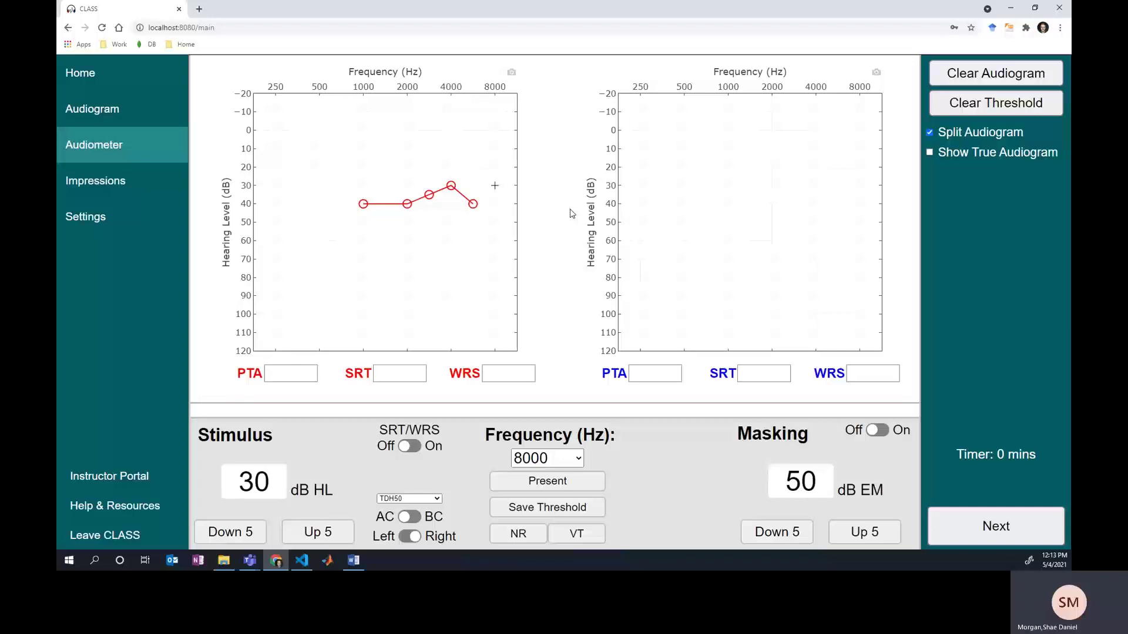
key("Up")
key("Up")
key("Return")
- Return to 1000 Hz and recheck the right ear's threshold around 40 dB HL
key("Left")
key("Left")
key("Left")
key("Left")
key("Left")
key("Left")
key("Down")
key("Down")
key("Up")
key("Up")
- Bracket the right ear's response at 500 Hz and save the threshold at 35 dB HL
key("Left")
key("Up")
key("Down")
key("Down")
key("Up")
key("Down")
key("Down")
key("Down")
key("Up")
key("Up")
key("Return")
- Find and save the right ear's 250 Hz threshold at 30 dB HL, and switch the stimulus to the left ear
key("Left")
key("Up")
key("Up")
key("Down")
key("Down")
key("Down")
key("Down")
key("Up")
key("Up")
key("Down")
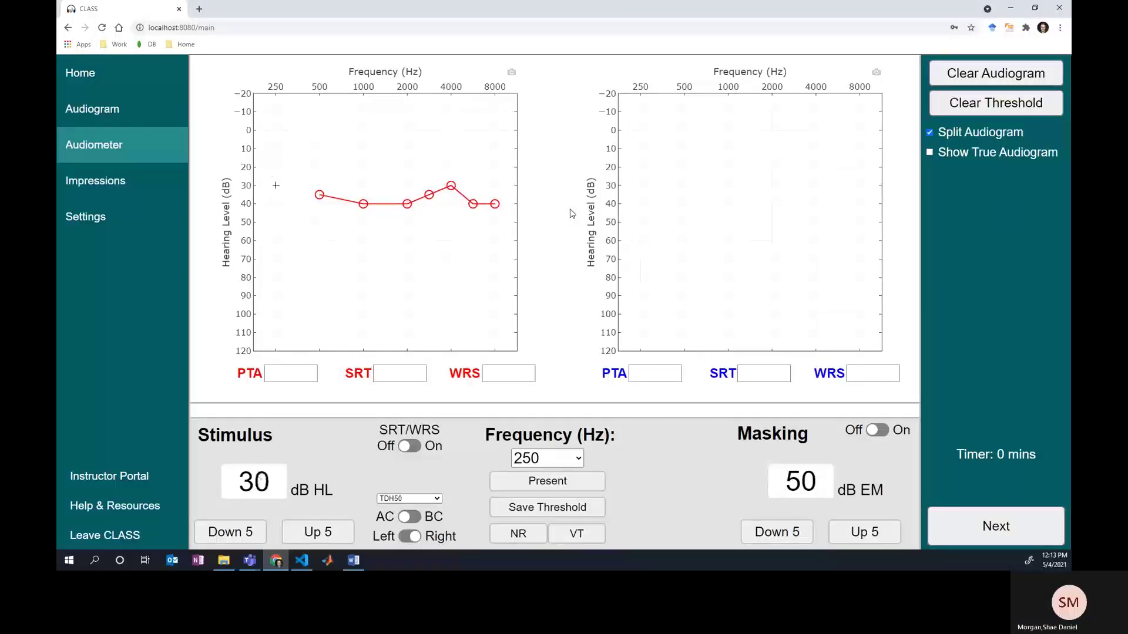
key("Down")
key("Down")
key("Up")
key("Up")
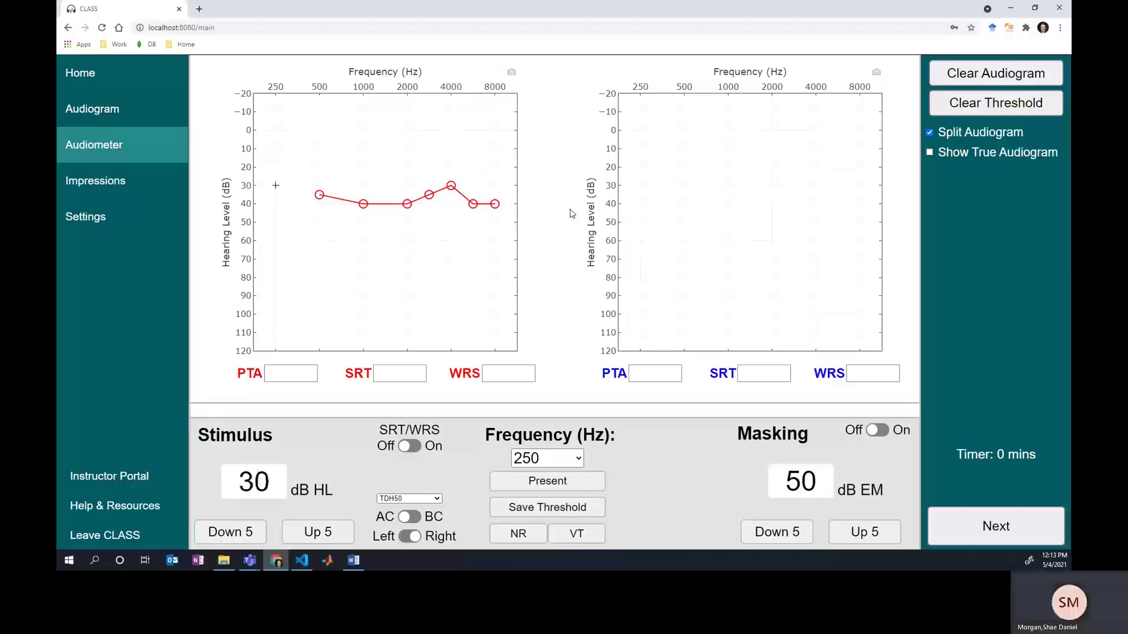
key("Return")
key("Left")
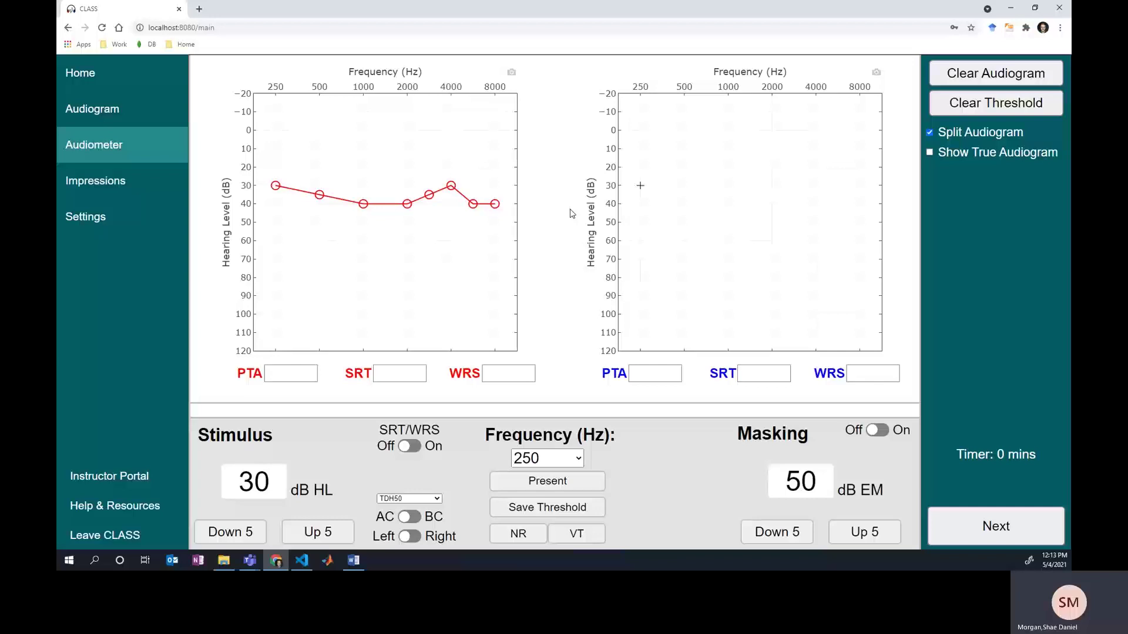
- Switch to 1000 Hz and present tones to the left ear, lowering the level in 10 dB steps
key("Right")
key("Up")
key("Up")
key("space")
key("Down")
key("Down")
key("space")
key("Down")
key("Down")
key("space")
key("Down")
key("Down")
key("space")
- Bracket the left ear's response at 1000 Hz and save the threshold at 10 dB HL
key("Down")
key("Down")
key("Up")
key("Up")
key("space")
key("Down")
key("Down")
key("Up")
key("Up")
key("space")
key("Return")
- Find the left ear's response level at 2000 Hz and save the threshold at 20 dB HL
key("Right")
key("Right")
key("Up")
key("Up")
key("space")
key("Down")
key("Down")
key("space")
key("Up")
key("Up")
key("space")
key("Return")
- Recheck the left ear's 2000 Hz threshold by dropping to 10 dB HL and presenting again at 20 dB HL
key("Down")
key("Down")
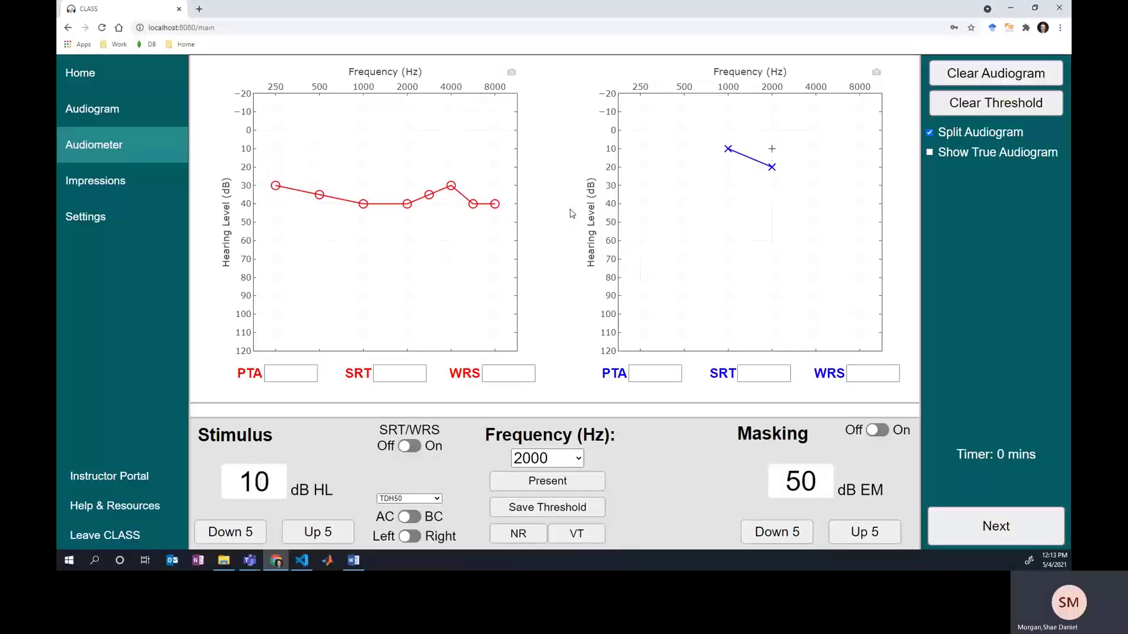
key("Up")
key("Up")
key("space")
- Test the left ear at 3000 Hz, bracketing around 30 dB HL, and save the threshold at 35 dB HL
key("Right")
key("Up")
key("Up")
key("space")
key("Down")
key("Up")
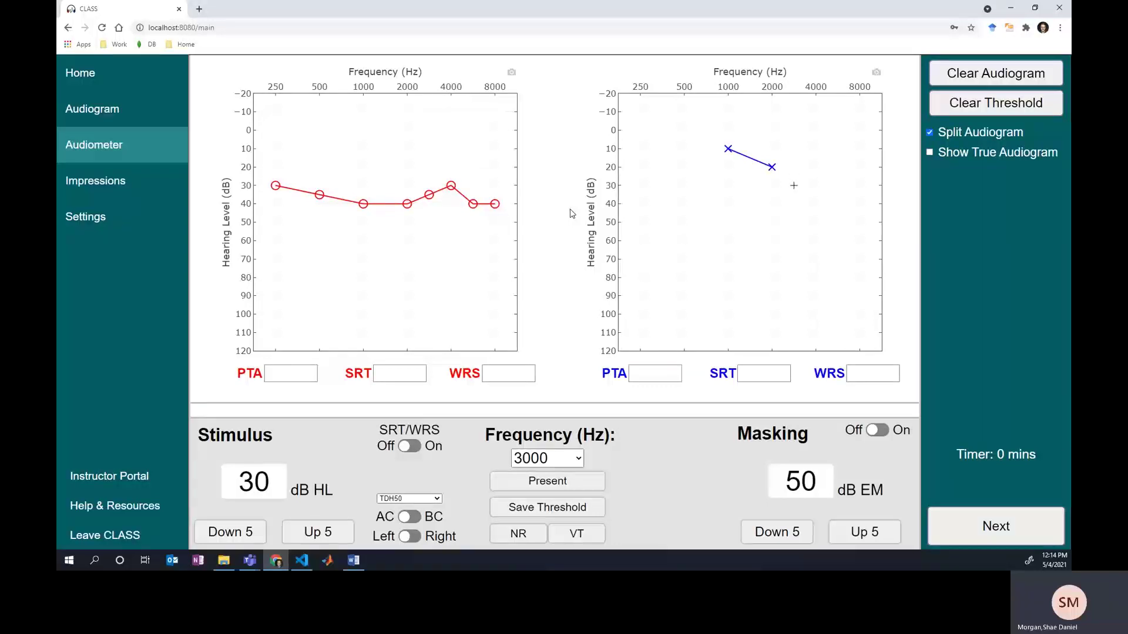
key("Up")
key("Up")
key("space")
key("Down")
key("Down")
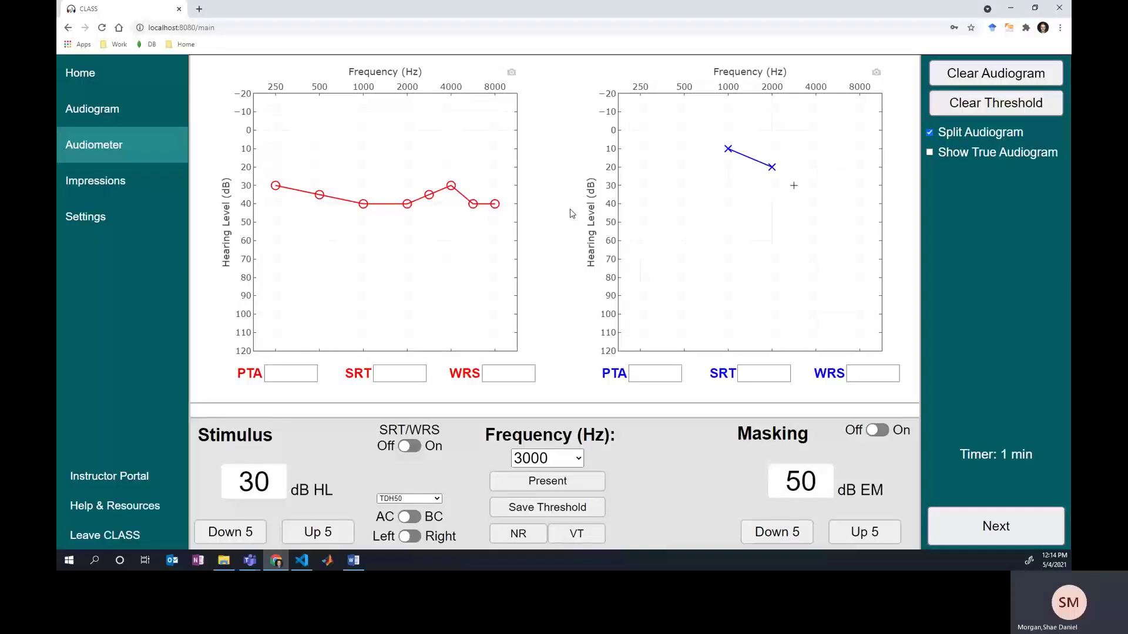
key("Up")
key("space")
key("Return")
- Recheck the left ear's 3000 Hz threshold by presenting the tone again at 35 dB HL
key("Down")
key("Down")
key("Up")
key("Up")
key("space")
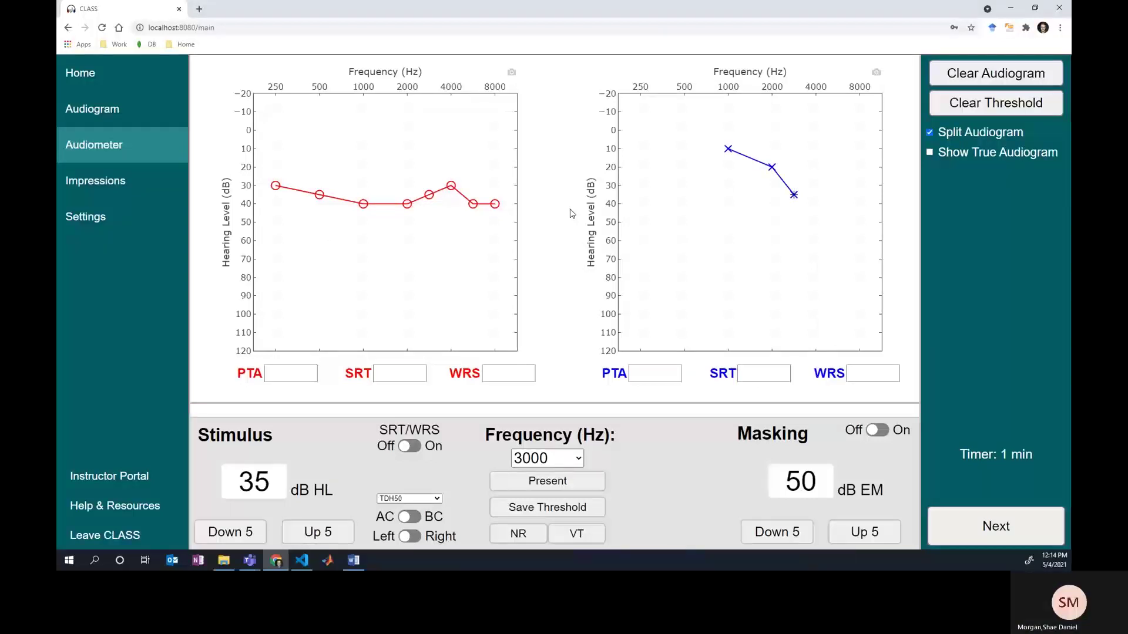
- Switch to 4000 Hz, raise the level, and present tones to the left ear in descending 10 dB steps
key("Right")
key("Up")
key("Up")
key("Up")
key("space")
key("Down")
key("Down")
key("space")
key("Down")
key("Down")
key("space")
- Bracket the left ear's response at 4000 Hz and save the threshold at 30 dB HL
key("Up")
key("Down")
key("Down")
key("Down")
key("Up")
key("space")
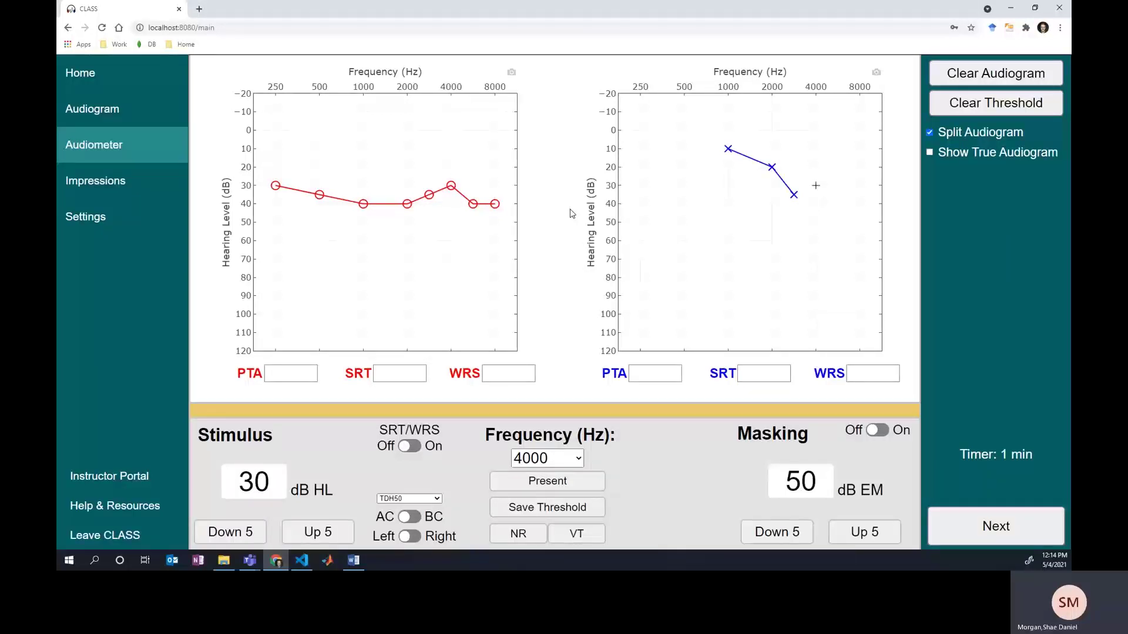
key("Down")
key("Down")
key("Up")
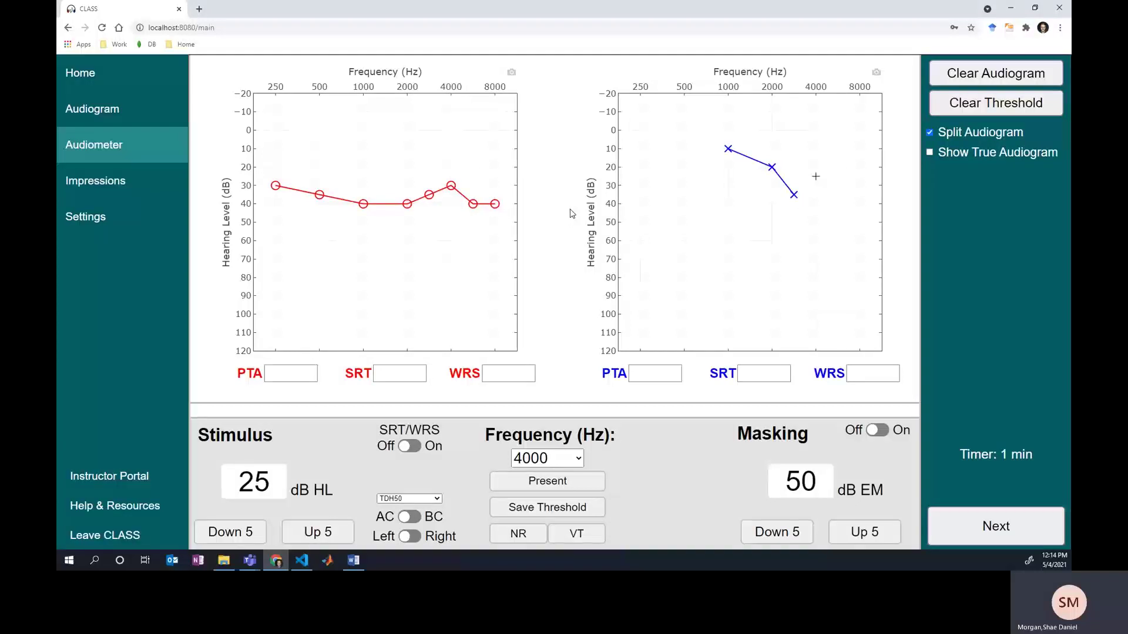
key("Up")
key("space")
key("Return")
- Switch to 6000 Hz and present descending tones to the left ear down to 25 dB HL
key("Right")
key("Down")
key("Up")
key("Up")
key("space")
key("Down")
key("Down")
key("space")
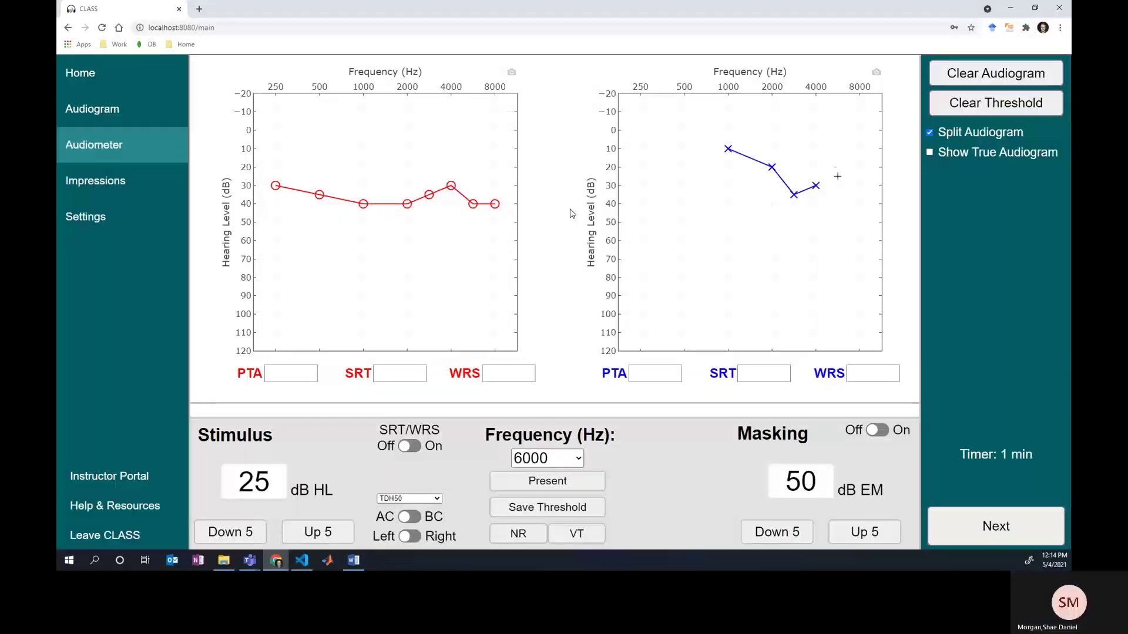
- Bracket the left ear's response at 6000 Hz from 20 dB HL and save the threshold at 25 dB HL
key("Down")
key("Down")
key("Up")
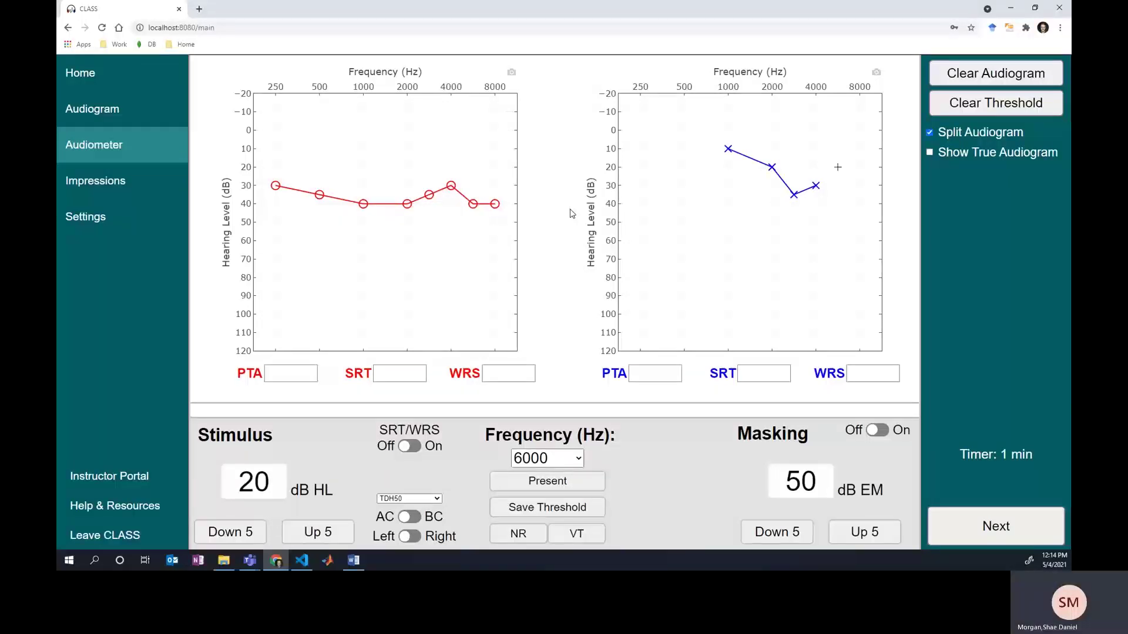
key("Up")
key("space")
key("Down")
key("Down")
key("Up")
key("Up")
key("space")
- Test the left ear at 8000 Hz and save the threshold at 15 dB HL
key("Right")
key("Down")
key("Down")
key("Down")
key("Up")
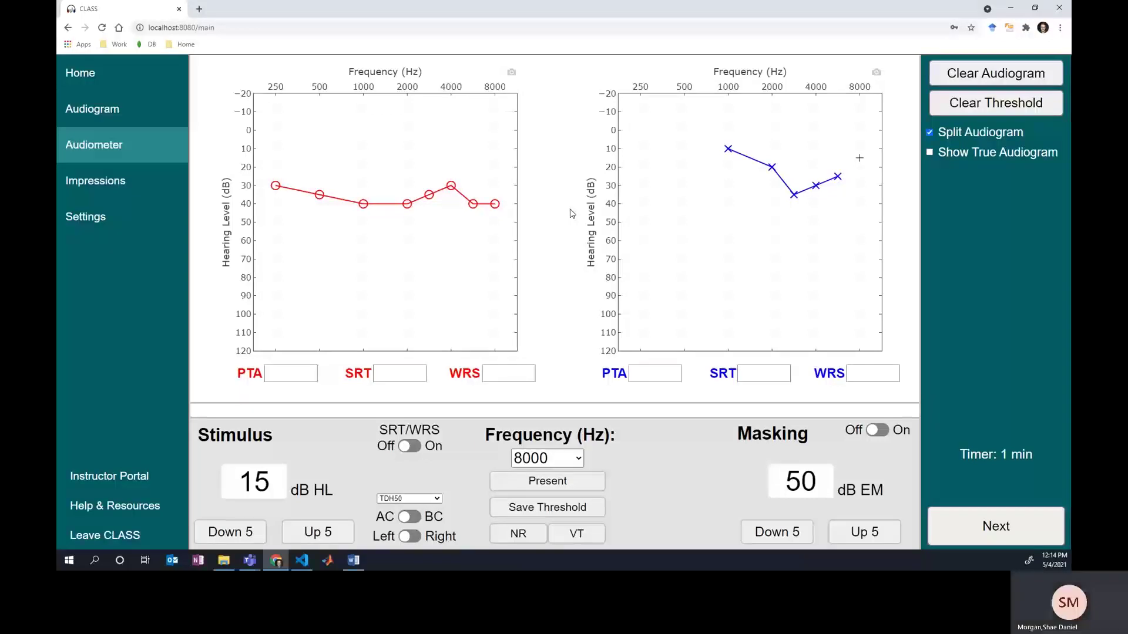
key("space")
key("Down")
key("Down")
key("Up")
key("Up")
key("space")
key("Return")
- Return through 1000 Hz to the lower frequencies and present tones to the left ear from 15 dB HL
key("Left")
key("Left")
key("Left")
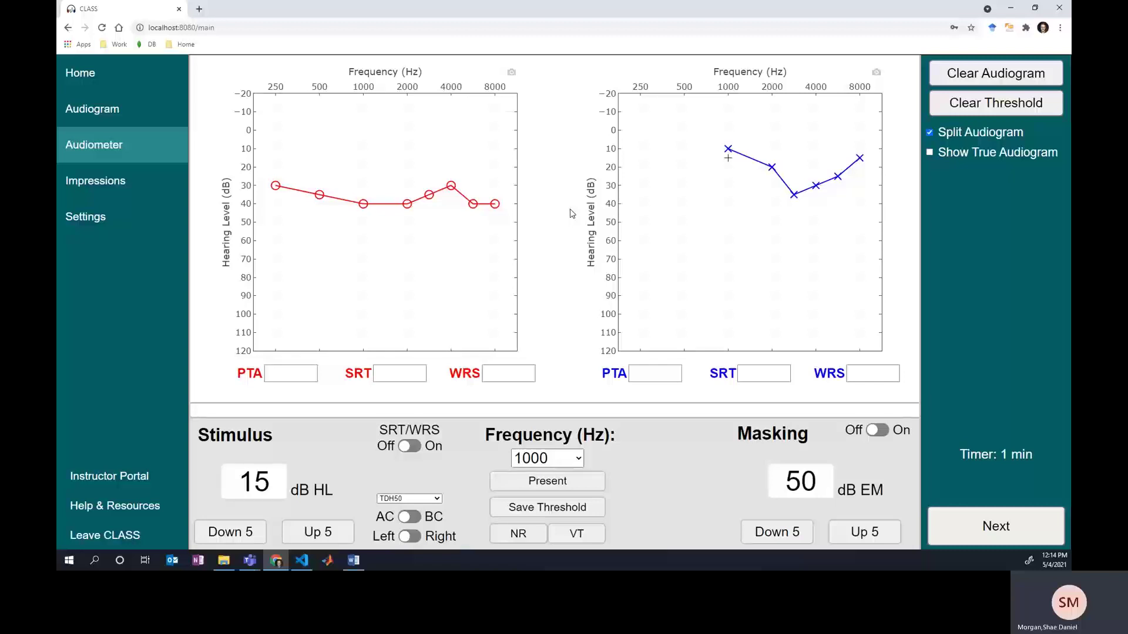
key("Left")
key("space")
key("Down")
key("Down")
key("Down")
key("Up")
key("Up")
key("space")
- Bracket the left ear's response at 500 Hz and save the threshold at 10 dB HL
key("Down")
key("Down")
key("Up")
key("space")
key("Up")
key("space")
key("s")
key("Down")
key("Down")
key("Up")
key("Up")
key("space")
- Switch to 250 Hz and present descending tones to the left ear down to 0 dB HL
key("Left")
key("Up")
key("space")
key("Down")
key("Down")
key("space")
key("Up")
key("Down")
key("Down")
key("space")
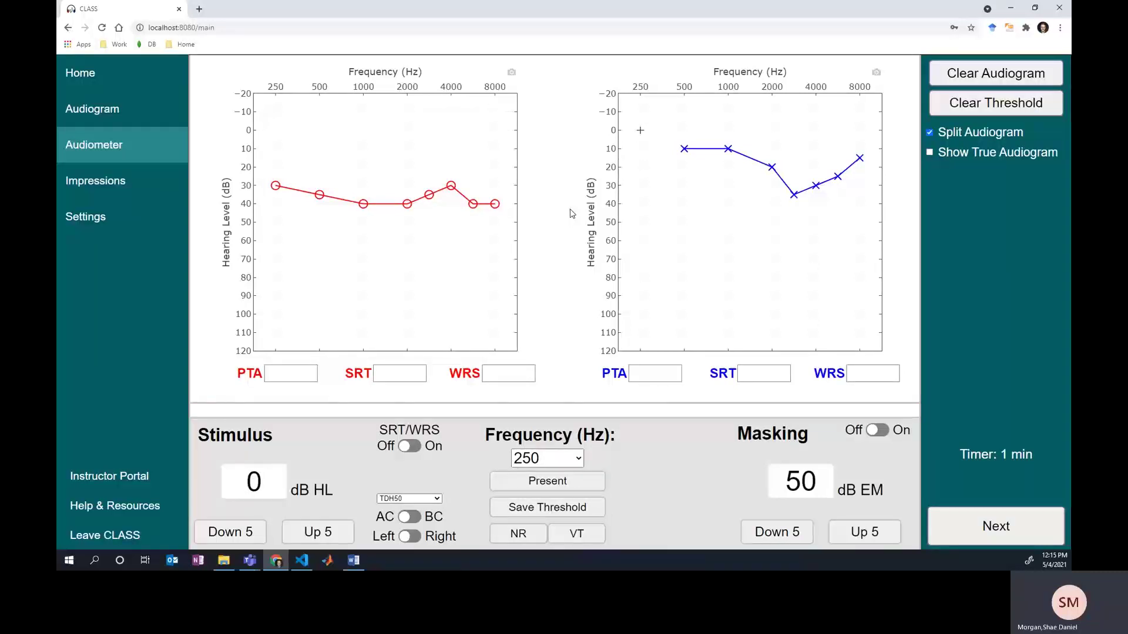
- Bracket the left ear's response at 250 Hz and save the threshold at 5 dB HL
key("Up")
key("space")
key("Down")
key("Down")
key("Up")
key("Up")
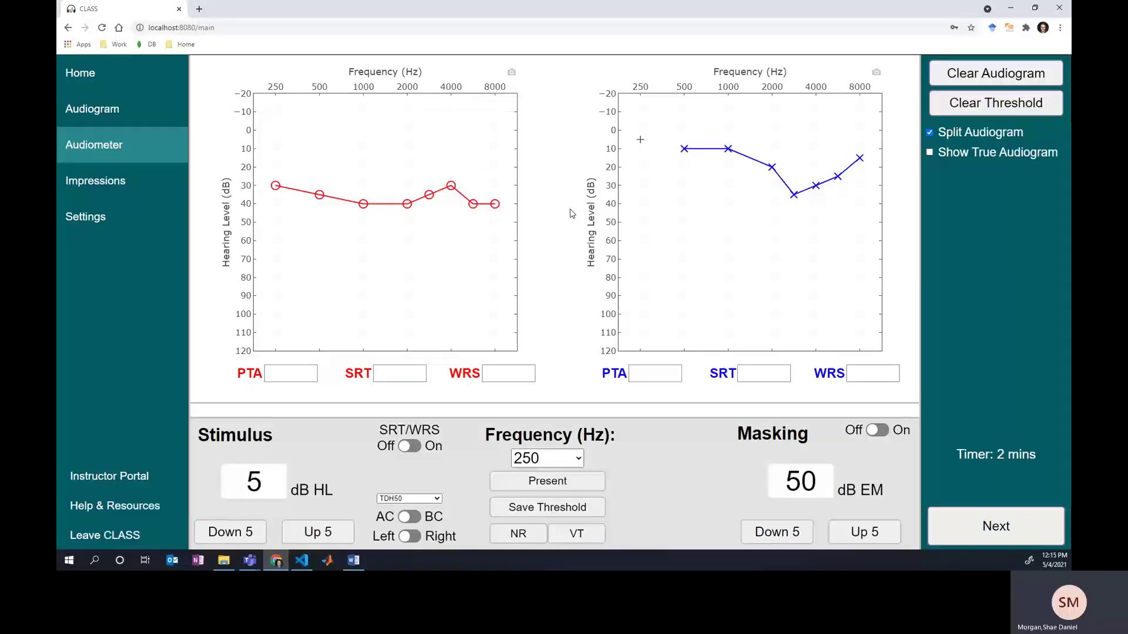
key("space")
key("Return")
- Turn off the split audiogram to compare both ears on one graph, and restore the split view
left_click(929, 132)
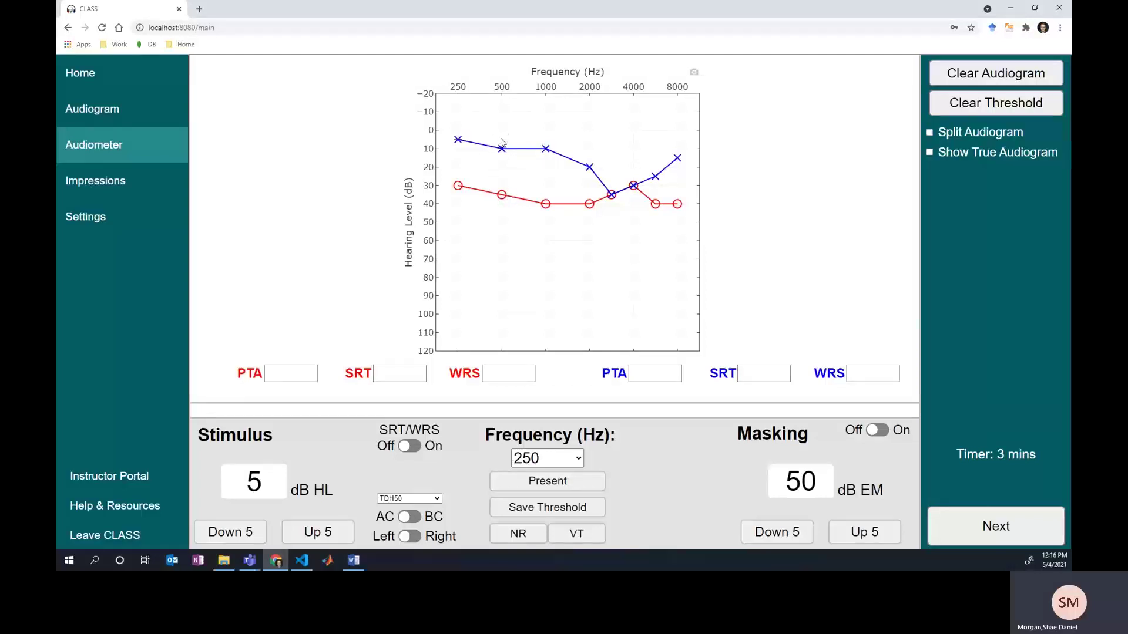
left_click(930, 132)
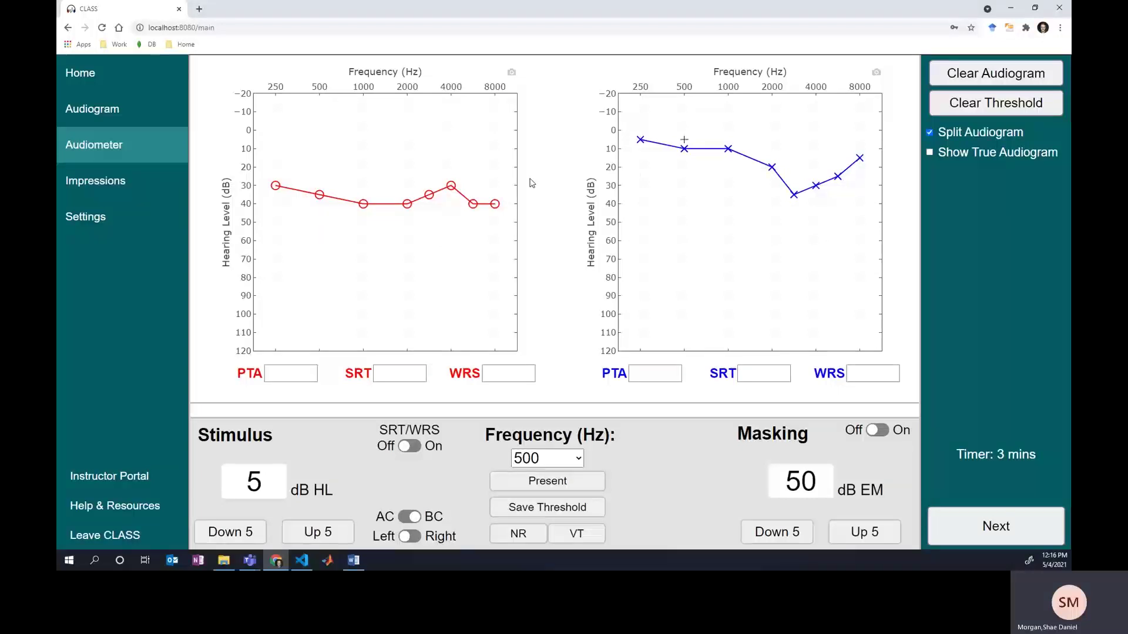
- Bracket the left ear's bone-conduction response at 500 Hz and save the threshold at 10 dB HL
key("Down")
key("Down")
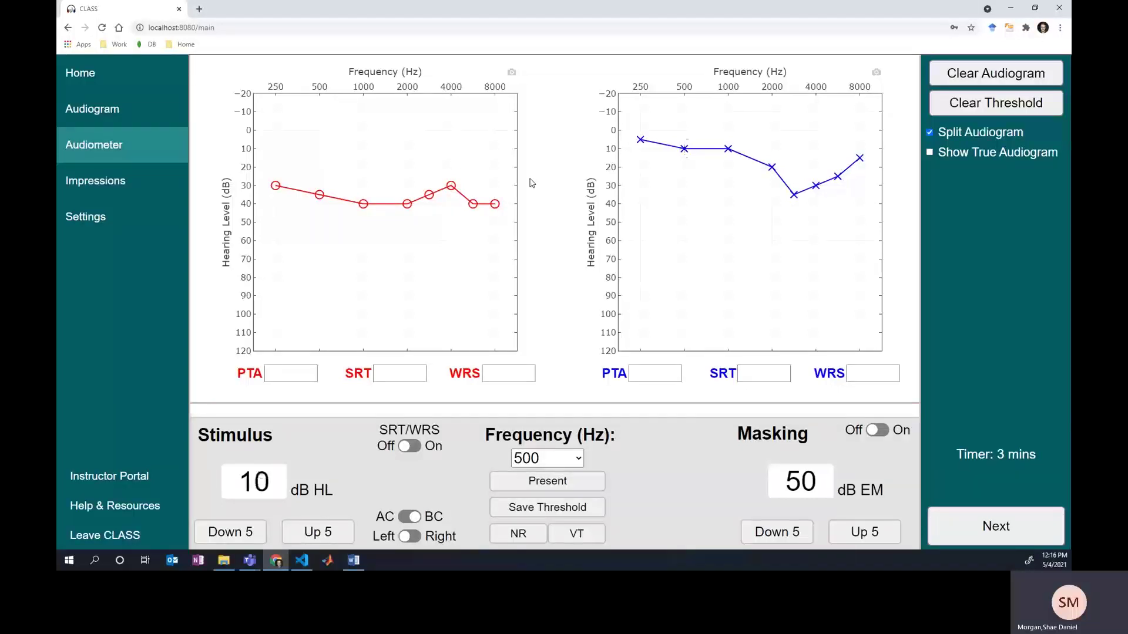
key("Down")
key("Down")
key("Up")
key("Up")
key("Up")
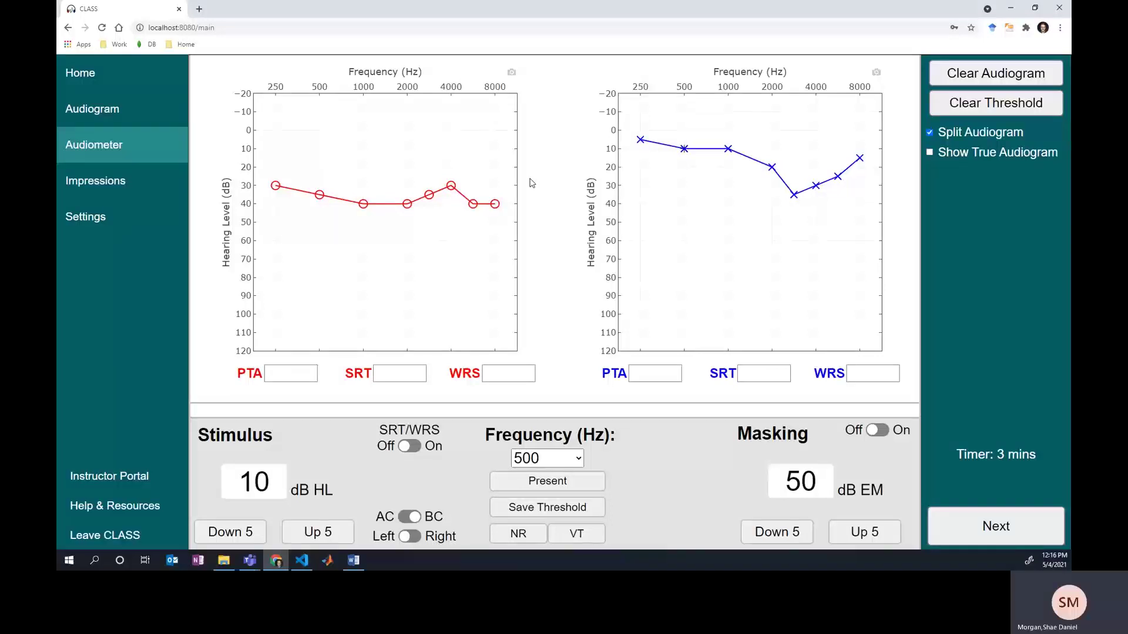
key("Down")
key("Down")
key("Up")
key("Up")
- Switch to 1000 Hz, bracket the left ear's bone-conduction response, and save the threshold at 10 dB HL
key("Right")
key("Up")
key("Up")
key("Down")
key("Down")
key("Down")
key("Down")
key("Up")
key("Up")
key("space")
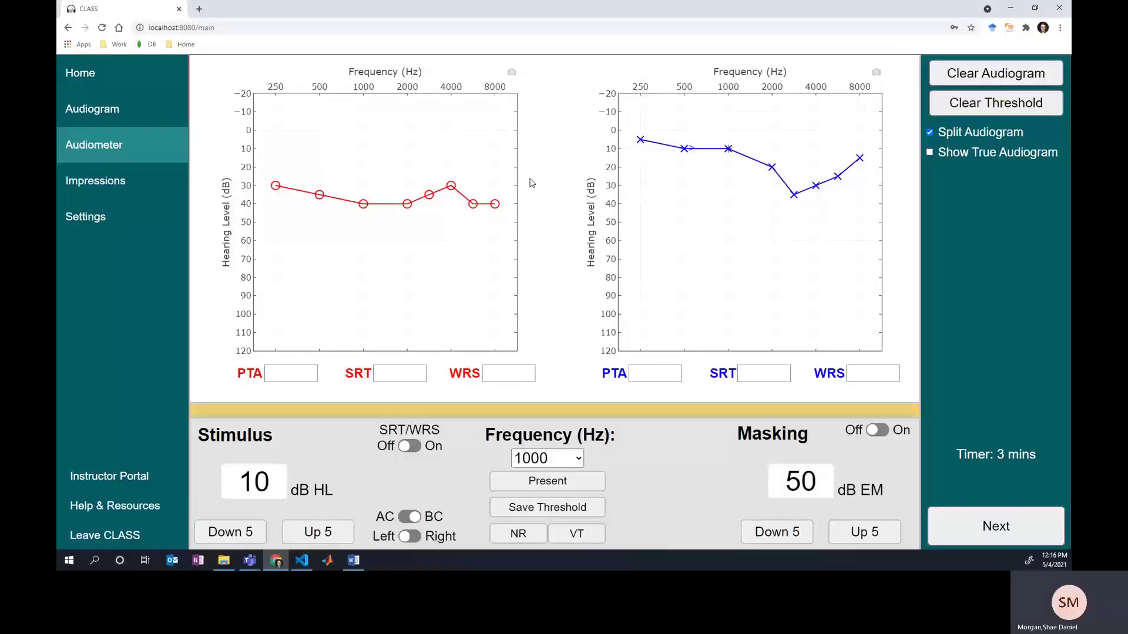
key("Down")
key("Down")
key("Up")
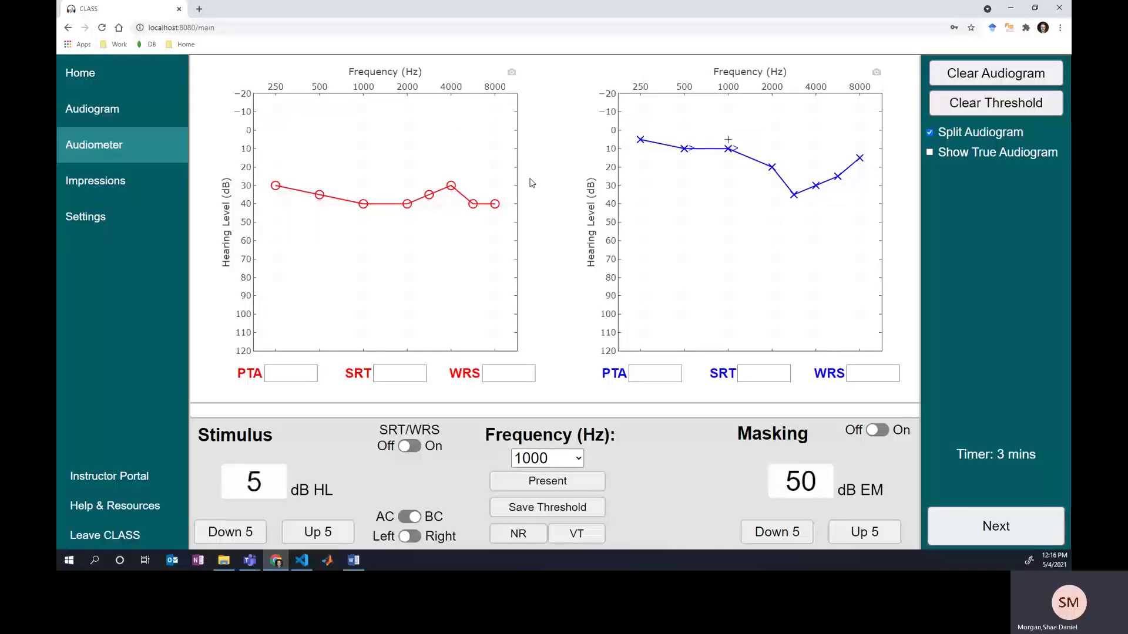
key("Up")
key("space")
- Switch to 2000 Hz, bracket the left ear's bone-conduction response, and save the threshold at 20 dB HL
key("Right")
key("Up")
key("Up")
key("Up")
key("space")
key("Down")
key("Down")
key("space")
key("Up")
key("space")
key("Down")
key("Down")
key("Up")
key("Up")
key("space")
key("s")
- Switch to 3000 Hz and present rising and falling bone-conduction tones to the left ear
key("Right")
key("Up")
key("Up")
key("Up")
key("space")
key("Down")
key("Up")
key("Up")
key("space")
key("Down")
key("Down")
key("Up")
key("space")
- Bracket the left ear's bone-conduction response at 3000 Hz and save the threshold at 30 dB HL
key("Down")
key("Down")
key("Down")
key("Up")
key("Up")
key("space")
key("Down")
key("Down")
key("Up")
key("Up")
key("space")
- Switch to 4000 Hz, bracket the left ear's bone-conduction response, and save the threshold at 30 dB HL
key("Right")
key("Up")
key("space")
key("Down")
key("Down")
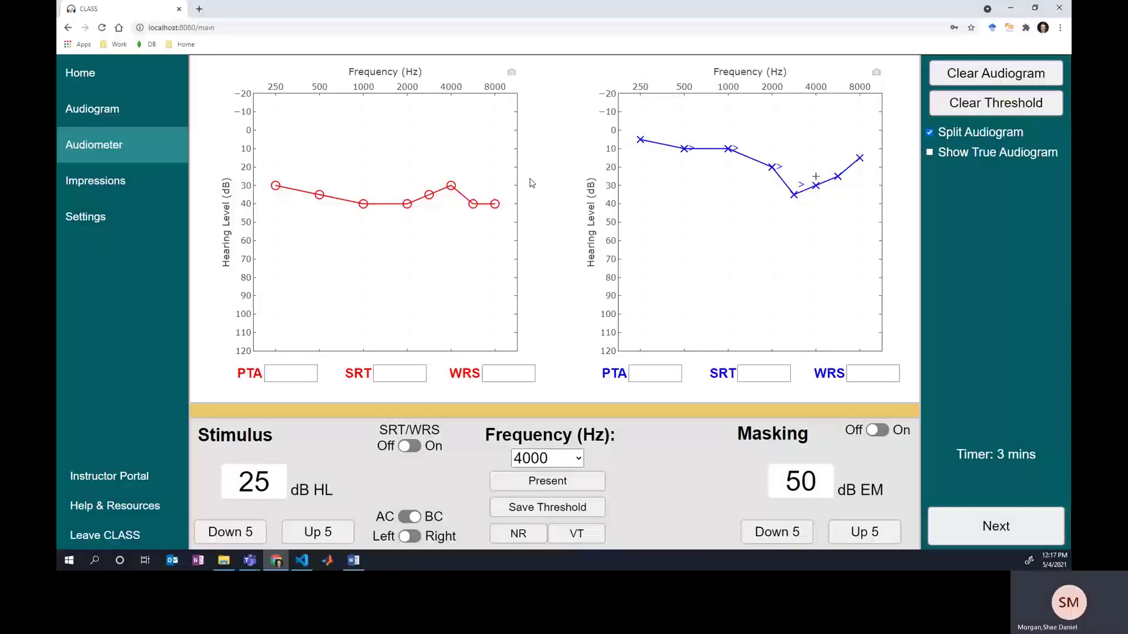
key("Up")
key("space")
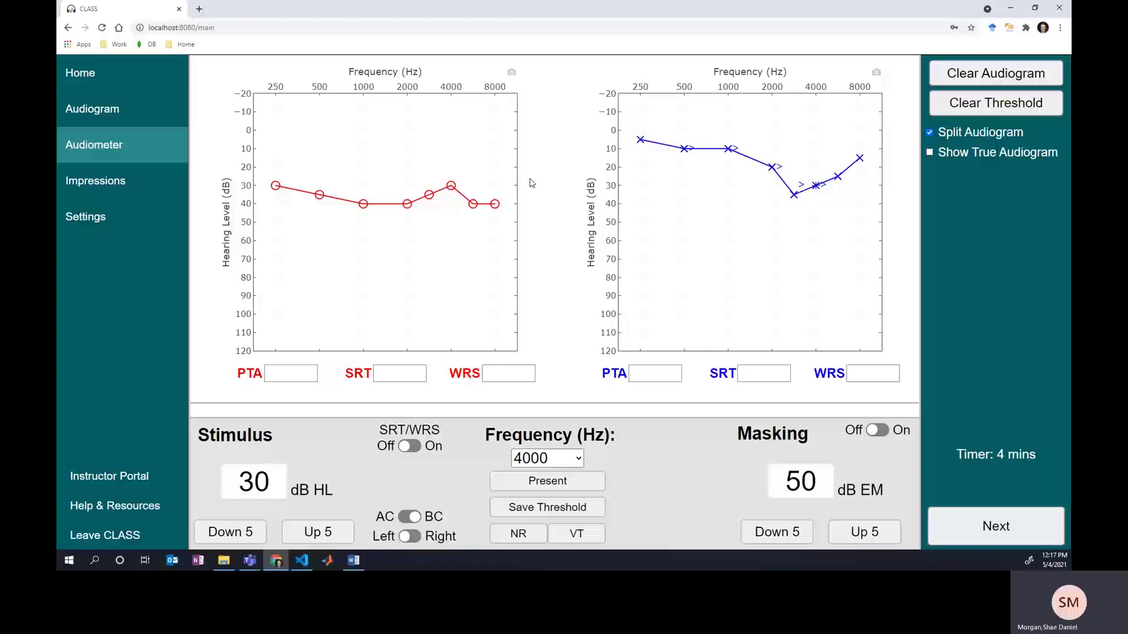
- Switch to the right ear and save unmasked bone-conduction thresholds of 10, 10, 20, 30 and 30 dB HL from 500 to 4000 Hz
key("l")
key("r")
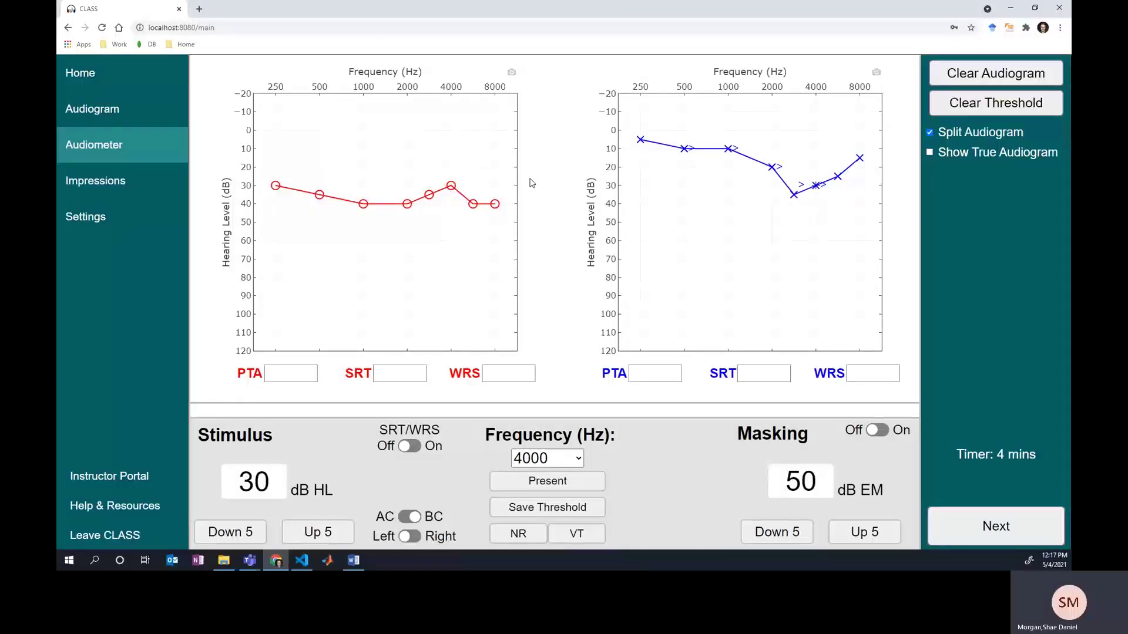
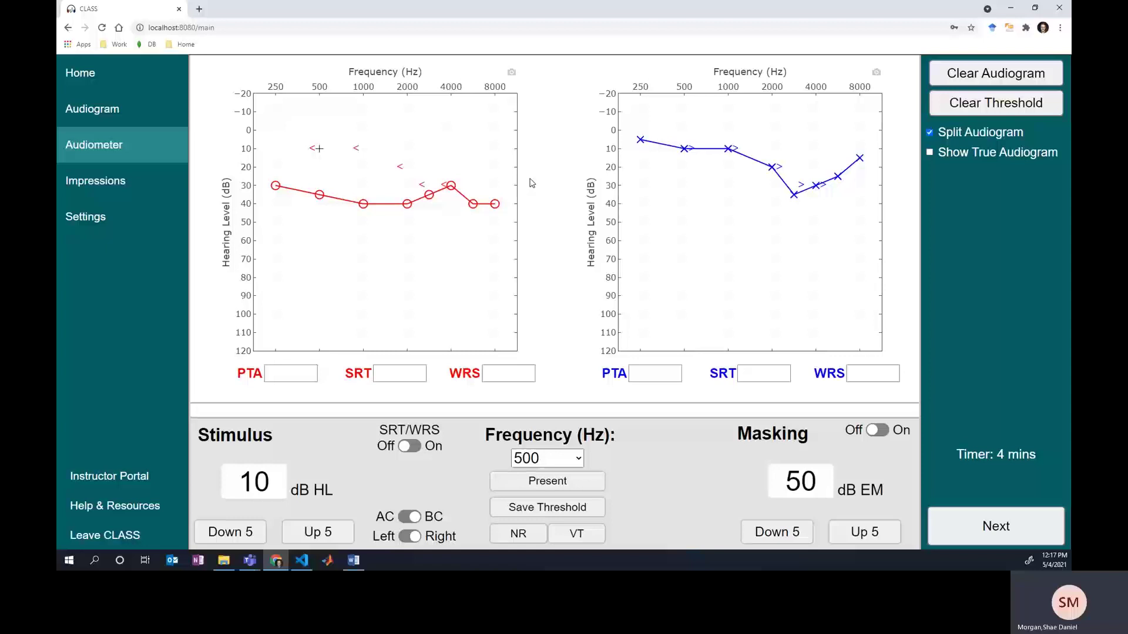
key("Down")
key("Down")
key("Up")
key("Up")
key("Up")
key("Up")
key("Up")
key("Up")
key("Down")
key("Down")
key("Down")
key("Down")
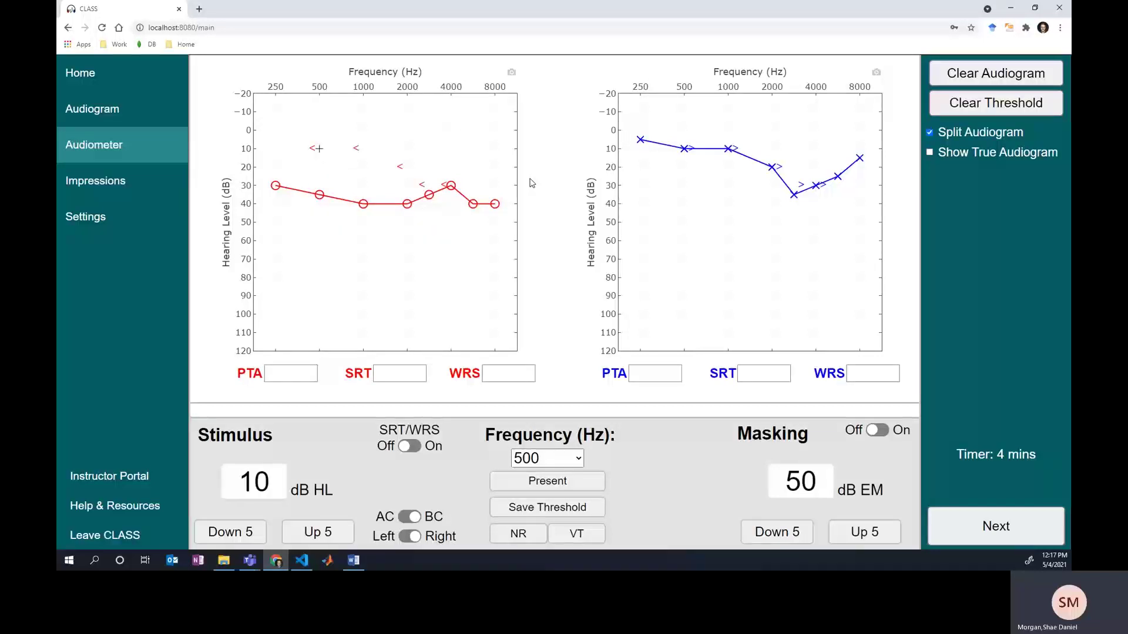
- Turn on masking for the right ear's 500 Hz bone-conduction test and lower the masking level in the left ear
key("m")
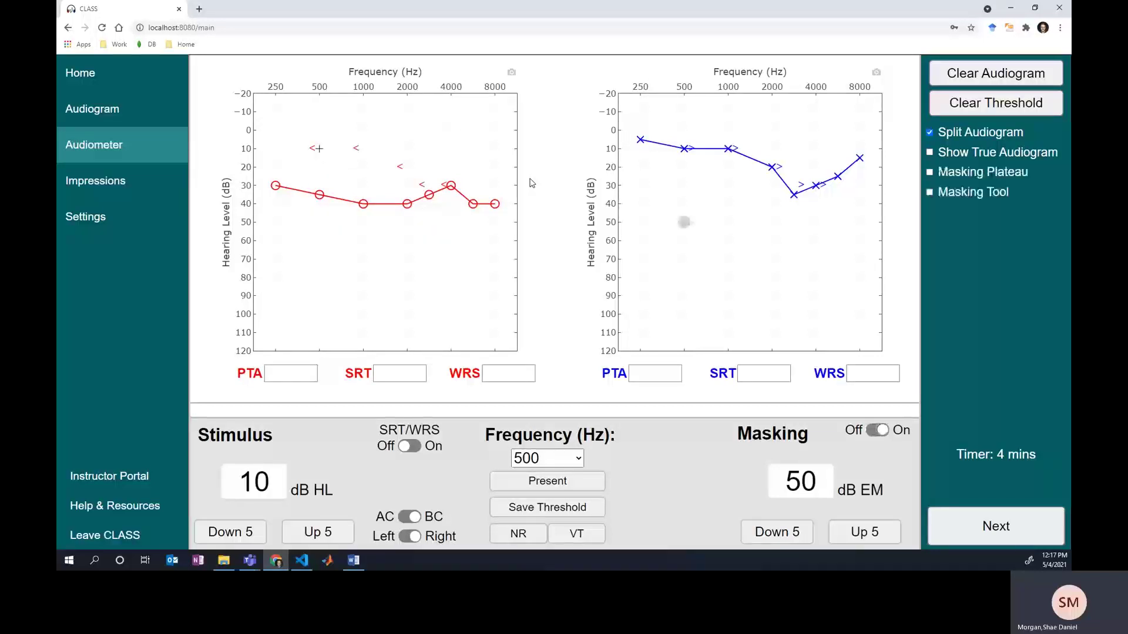
key("shift+Down")
key("shift+Down")
key("shift+Down")
key("shift+Down")
key("shift+Down")
key("shift+Down")
key("shift+Down")
key("shift+Down")
- Raise the left ear's masking to 40 dB EM and the right ear's 500 Hz stimulus to 20 dB HL, presenting tones
key("shift+Up")
key("shift+Up")
key("shift+Up")
key("shift+Up")
key("shift+Up")
key("shift+Up")
key("space")
key("Up")
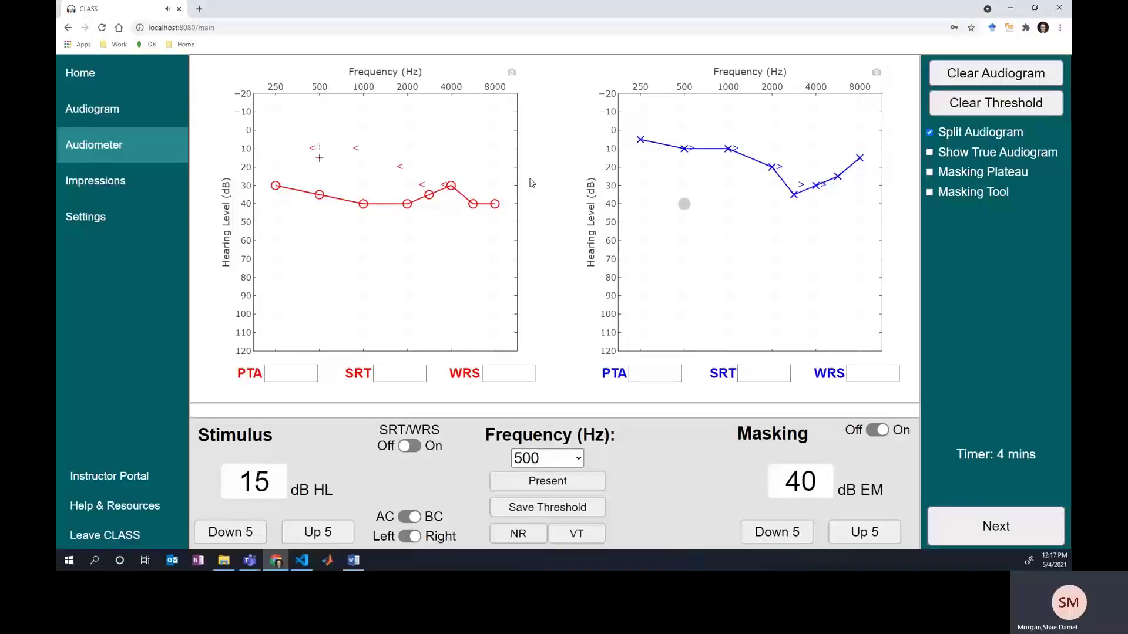
key("Up")
key("space")
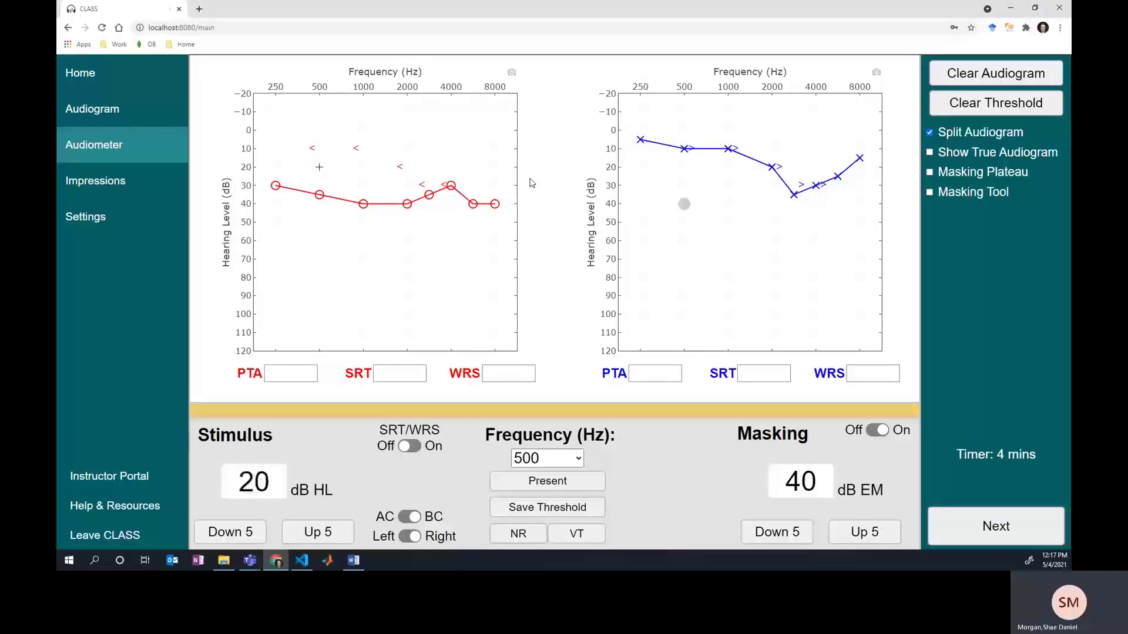
- Raise the 500 Hz stimulus to 30 dB HL and masking to 65 dB EM, and save the right ear's masked bone threshold at 30 dB HL
key("Right")
key("Up")
key("space")
key("Right")
key("Up")
key("space")
key("Right")
key("space")
key("Right")
key("space")
key("Right")
key("space")
key("Return")
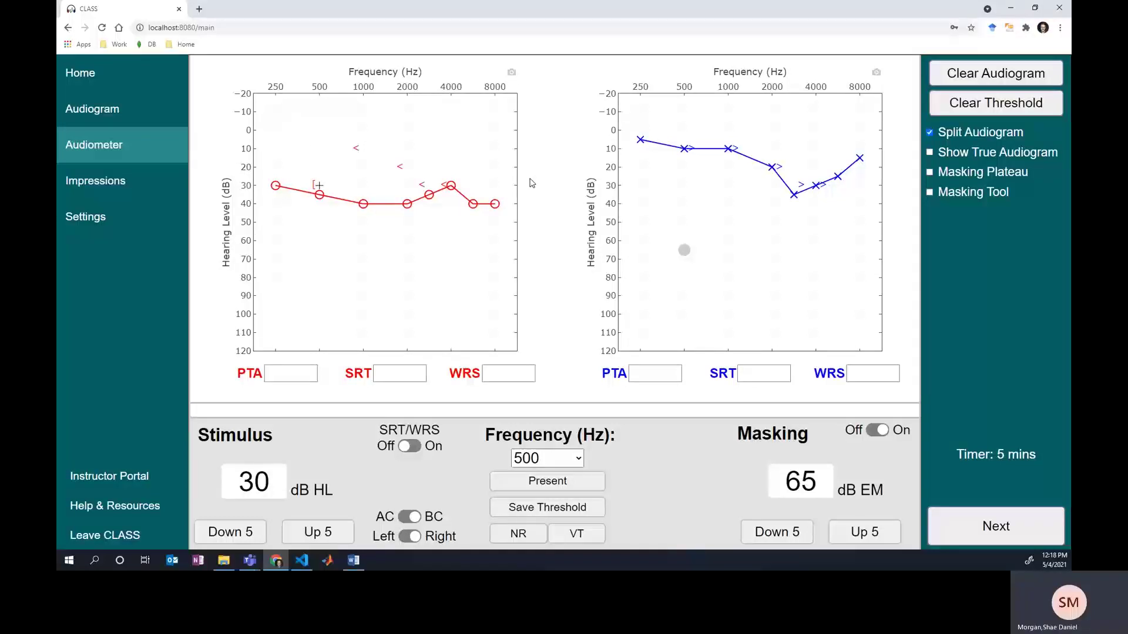
- Switch to 1000 Hz and set the right ear's stimulus to 10 dB HL and the masking to 10 dB EM
key("shift+Right")
key("shift+Right")
key("Down")
key("Down")
key("Down")
key("Down")
key("Down")
key("Up")
key("Left")
key("Left")
key("Left")
key("Left")
key("Left")
key("Left")
key("Left")
key("Left")
key("Left")
key("Left")
key("Left")
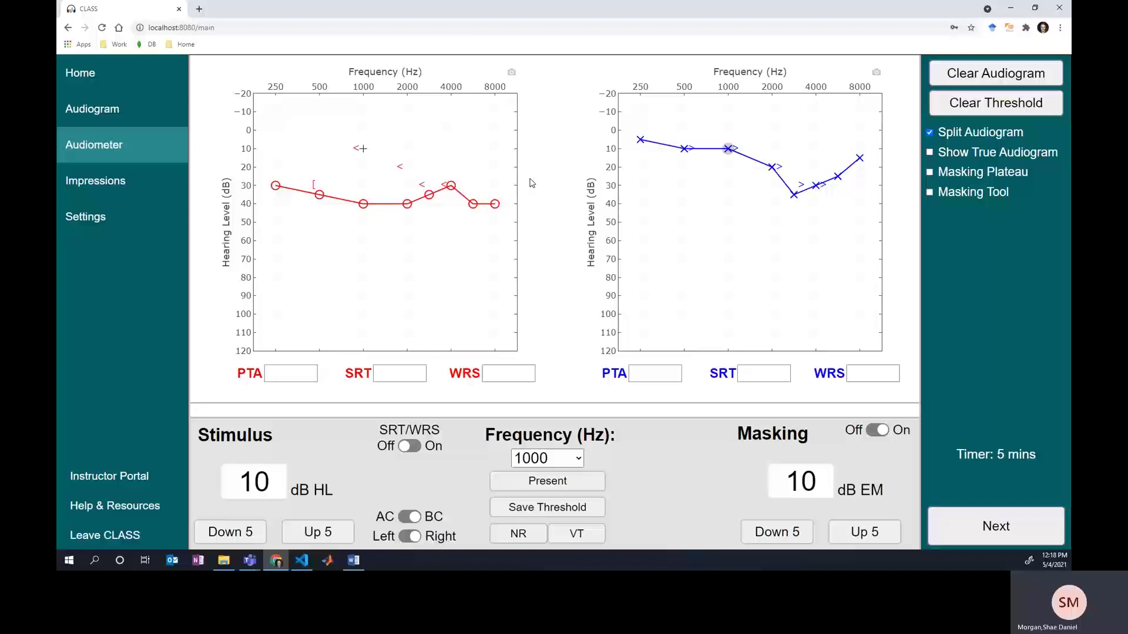
- Alternately raise the 1000 Hz masking to 35 dB EM and the right ear's stimulus to 25 dB HL
key("Right")
key("Right")
key("Right")
key("Right")
key("Up")
key("Up")
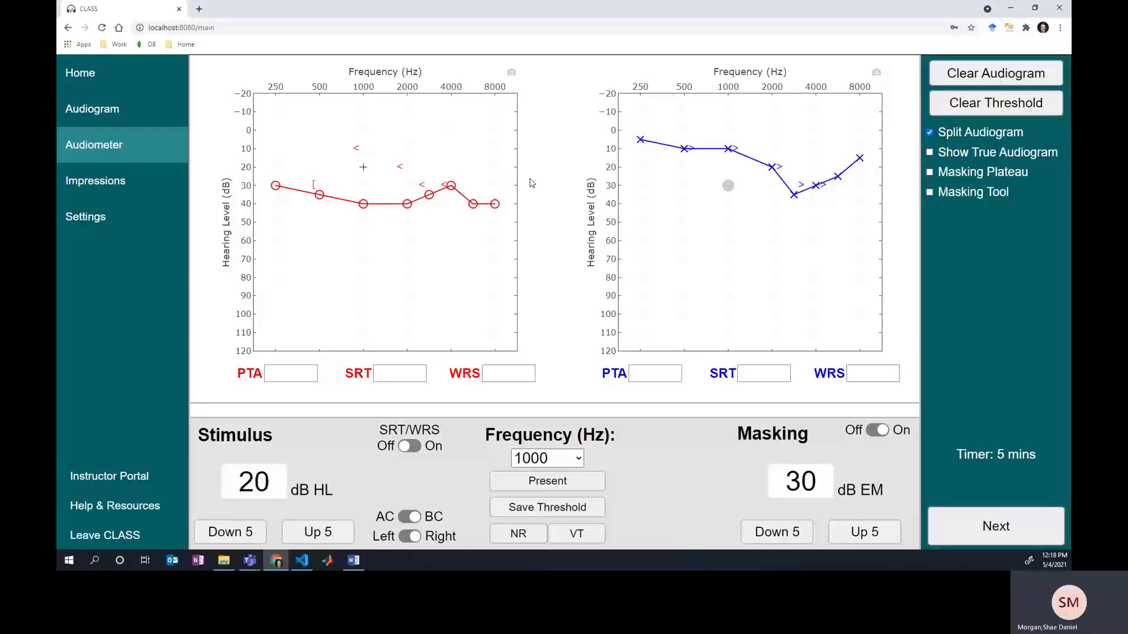
key("Up")
key("Down")
key("Page_Up")
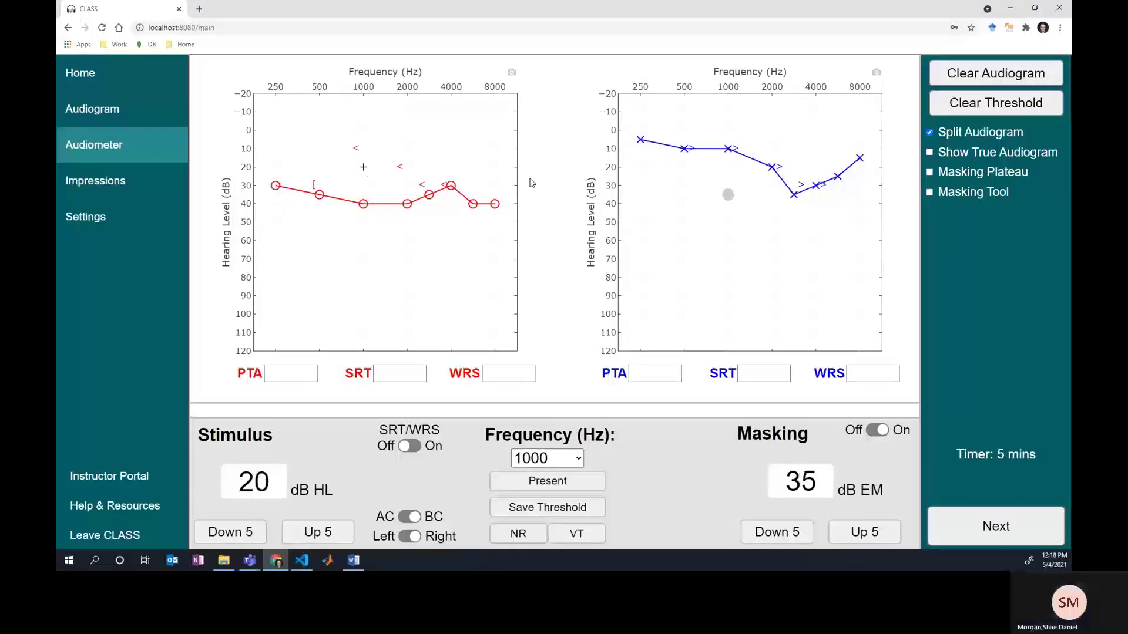
key("Up")
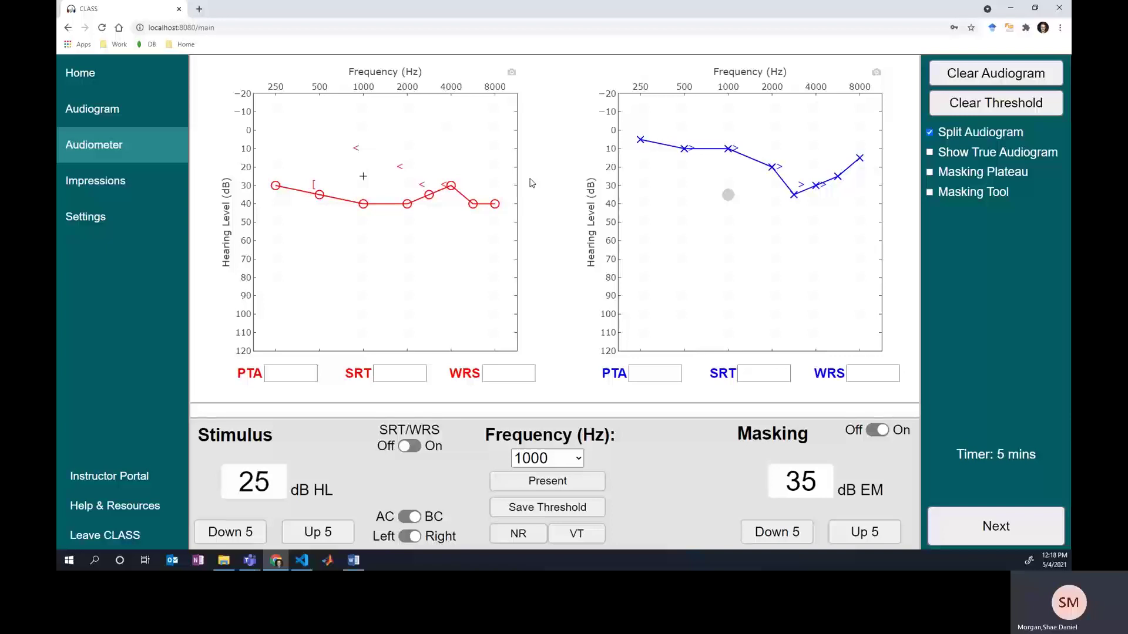
- Raise the 1000 Hz stimulus to 40 dB HL and masking to 65 dB EM, and save the right ear's masked bone threshold
key("Page_Up")
key("Up")
key("Page_Up")
key("Up")
key("Page_Up")
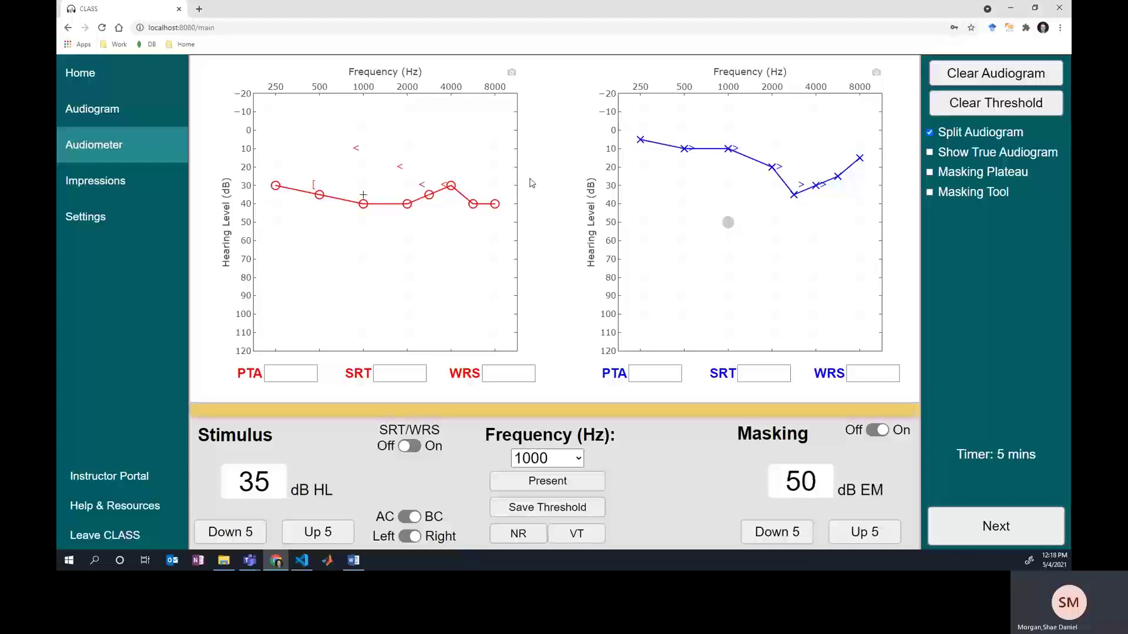
key("Up")
key("Page_Up")
key("Page_Up")
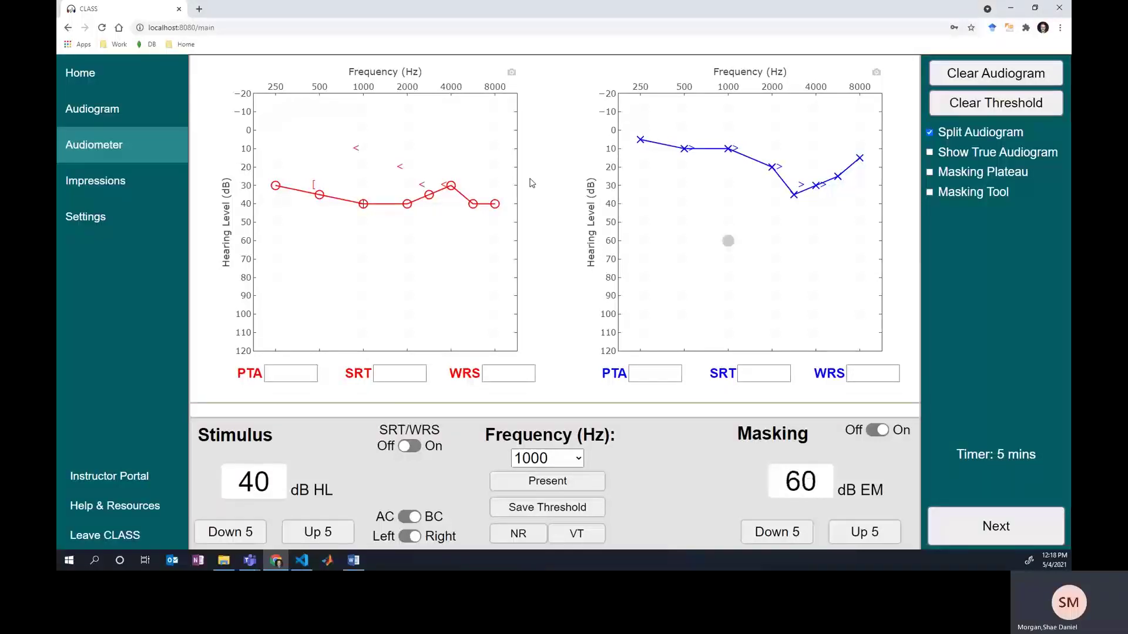
key("Page_Up")
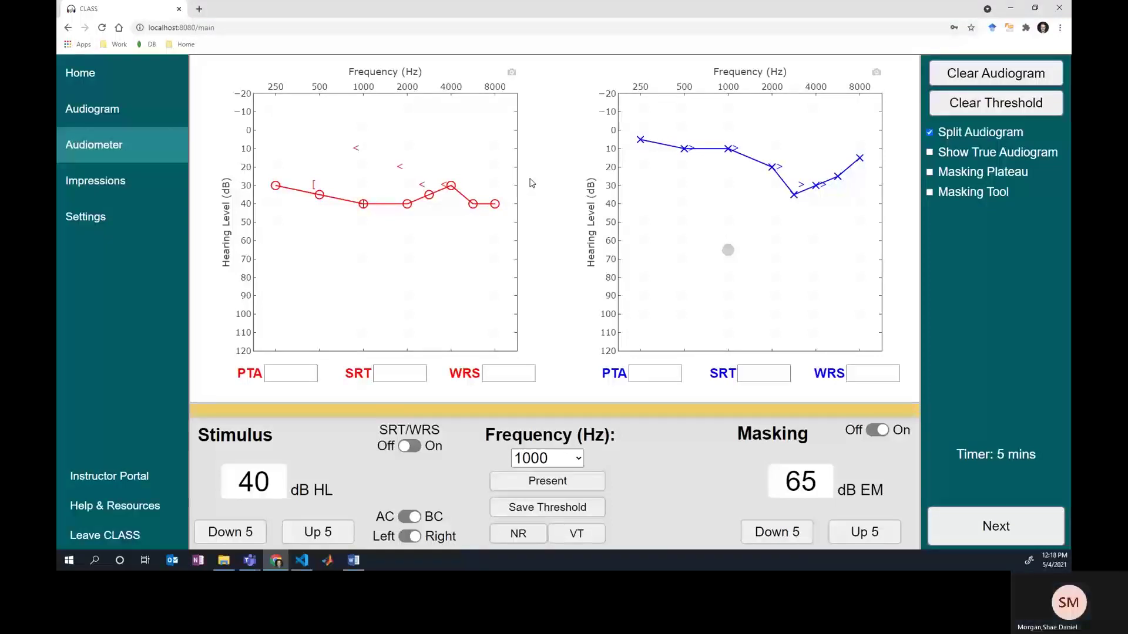
- Switch to 2000 Hz and set the right ear's stimulus to 20 dB HL and the masking to 30 dB EM
key("Right")
key("Down")
key("Down")
key("Page_Down")
key("Page_Down")
key("Page_Down")
key("Page_Down")
key("Page_Down")
key("Page_Down")
key("Page_Down")
key("Page_Down")
key("Page_Down")
key("Page_Up")
key("Page_Up")
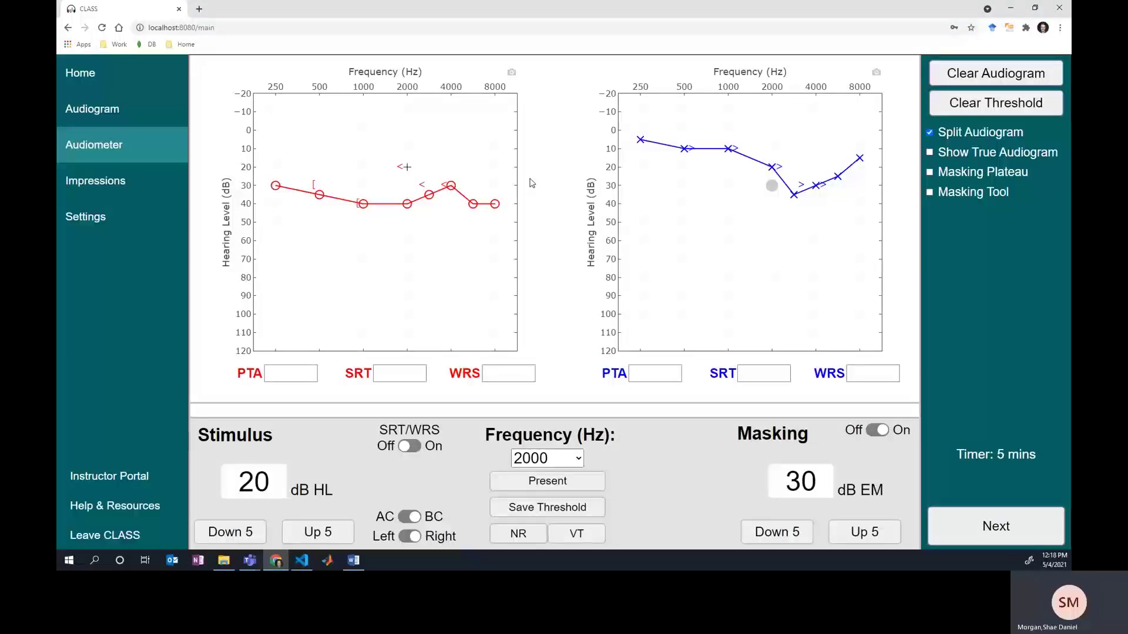
- Alternately raise the 2000 Hz stimulus to 40 dB HL and the masking to 45 dB EM, presenting tones
key("Up")
key("Up")
key("Right")
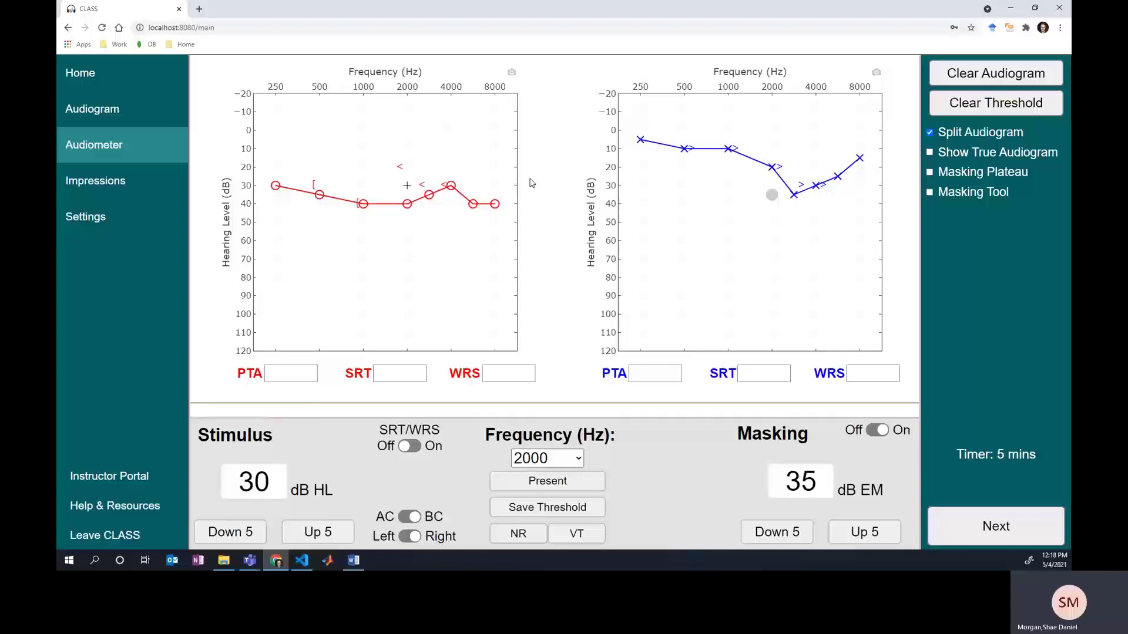
key("Up")
key("Right")
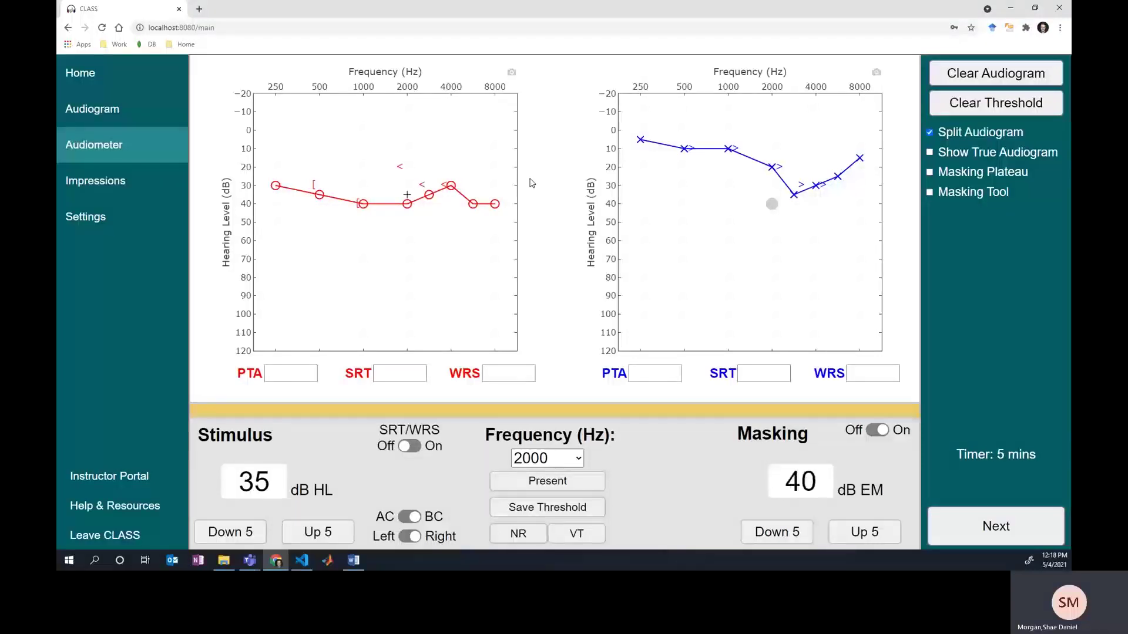
key("Up")
key("space")
key("Right")
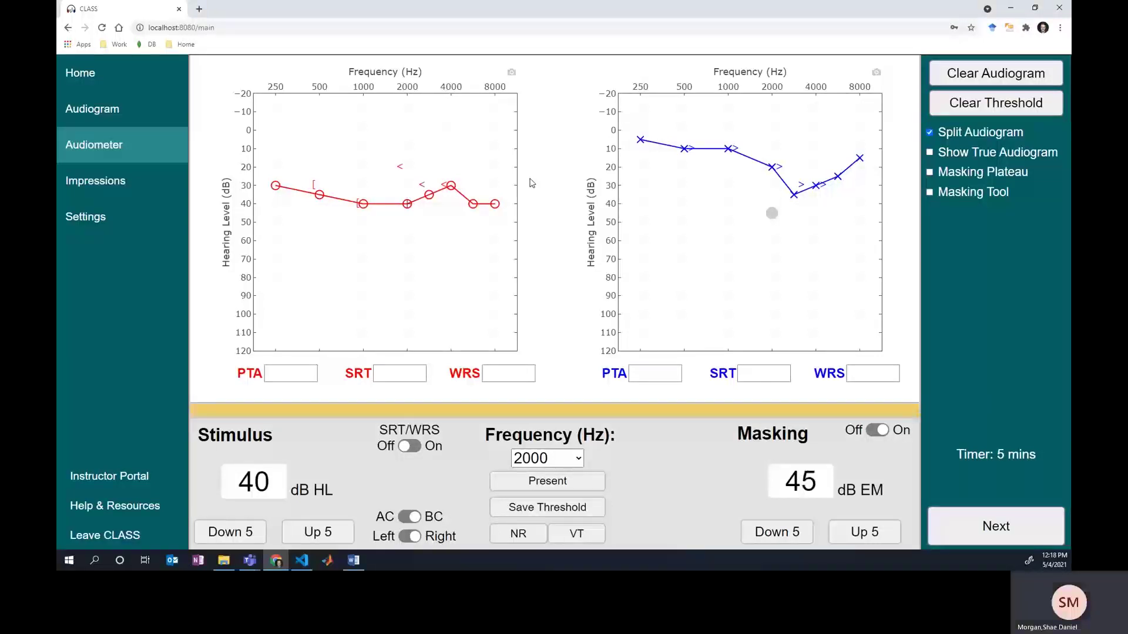
- Raise the 2000 Hz masking to 60 dB EM and save the right ear's masked bone threshold at 40 dB HL
key("Right")
key("Right")
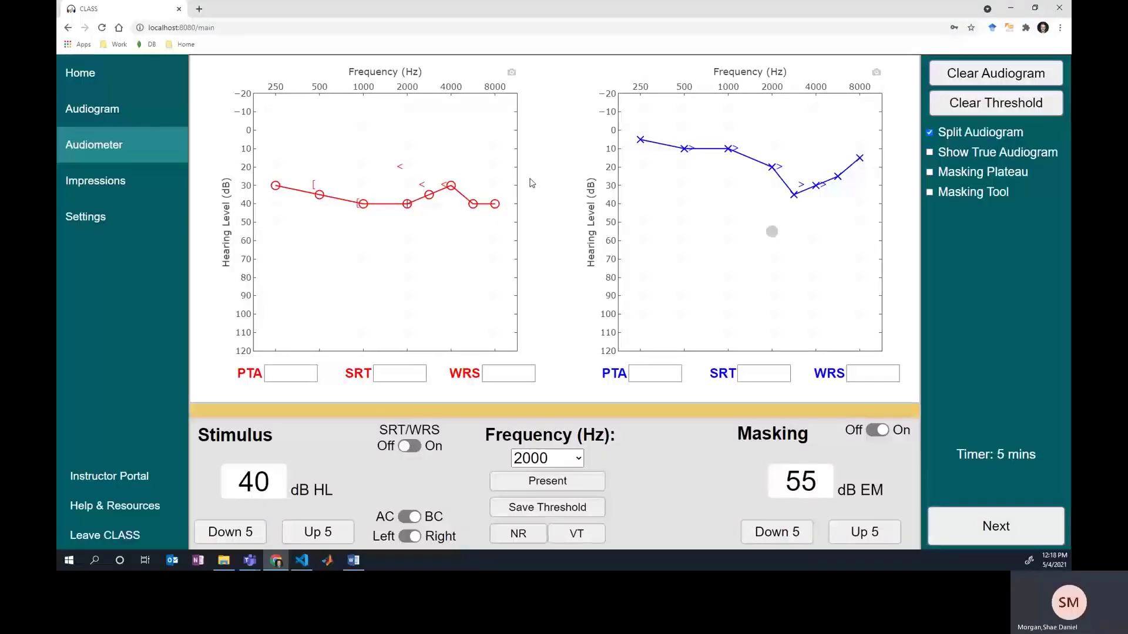
key("Right")
key("space")
key("Return")
- Switch to 3000 Hz and set the right ear's stimulus to 30 dB HL
key("Up")
key("Down")
key("Down")
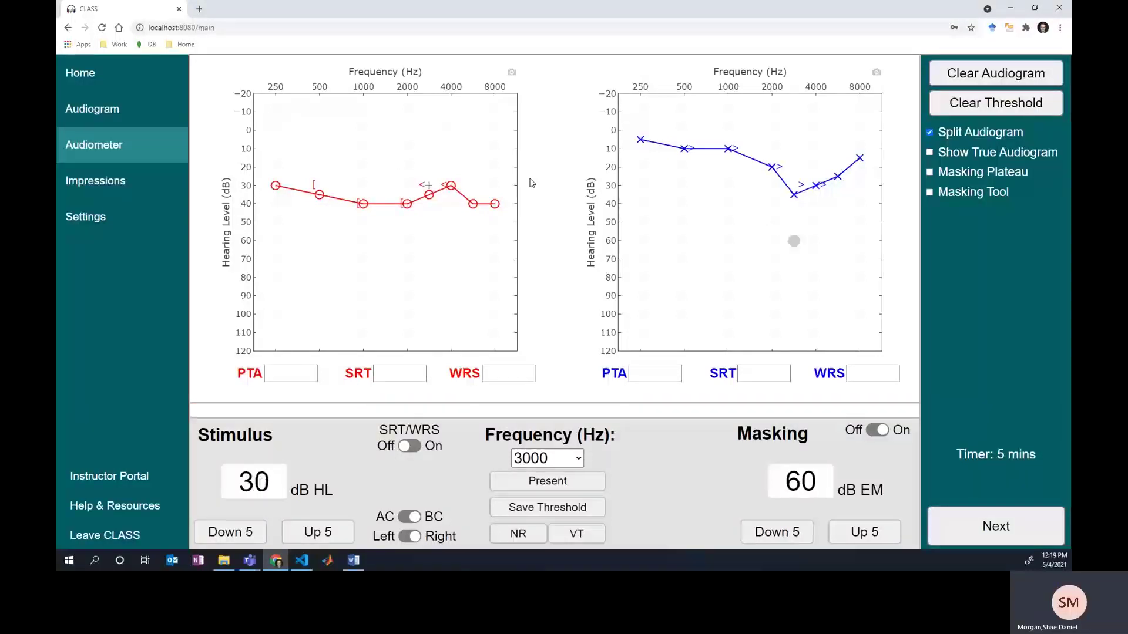
key("Up")
key("Down")
key("Down")
key("Up")
- Toggle the true audiogram on and off to compare it with the plotted thresholds, leaving it shown
left_click(929, 153)
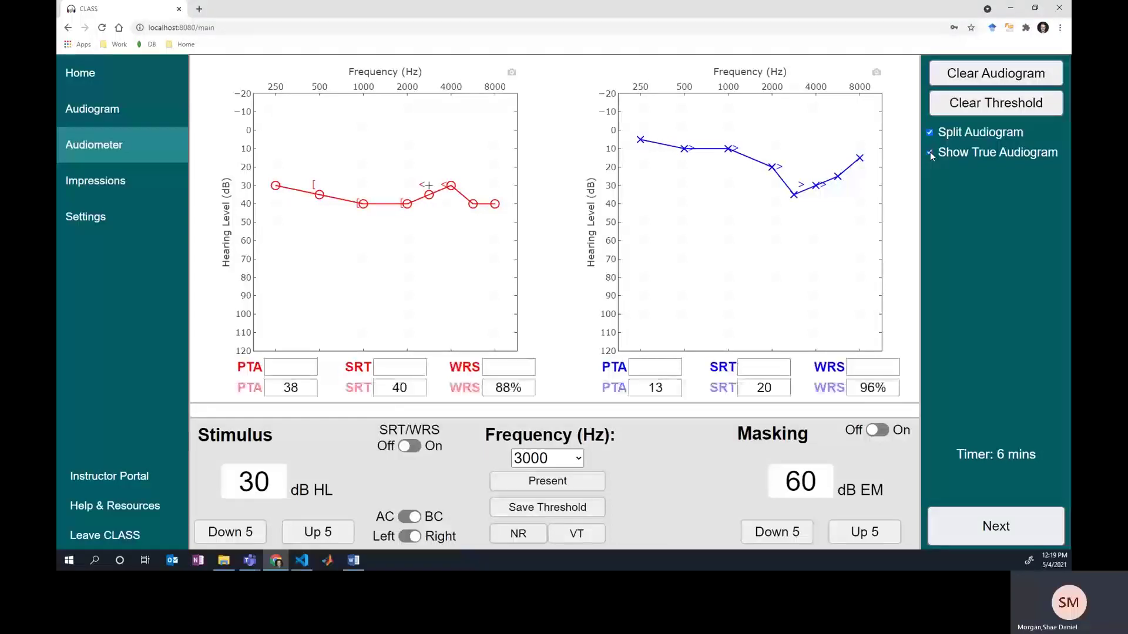
left_click(930, 153)
left_click(929, 153)
left_click(929, 152)
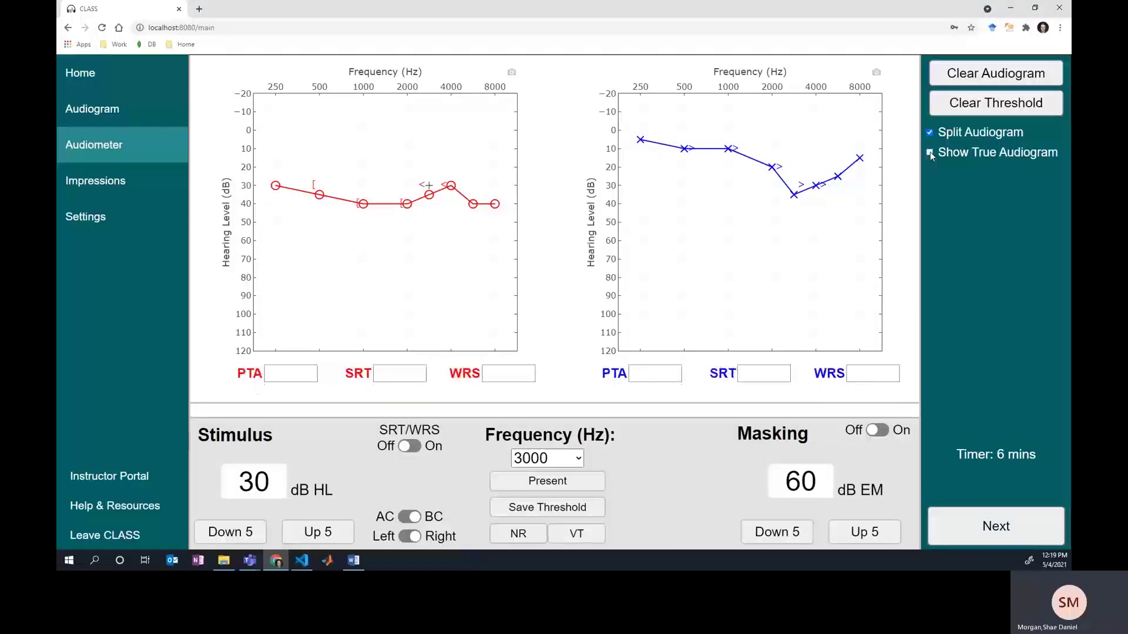
left_click(929, 152)
left_click(929, 152)
left_click(929, 152)
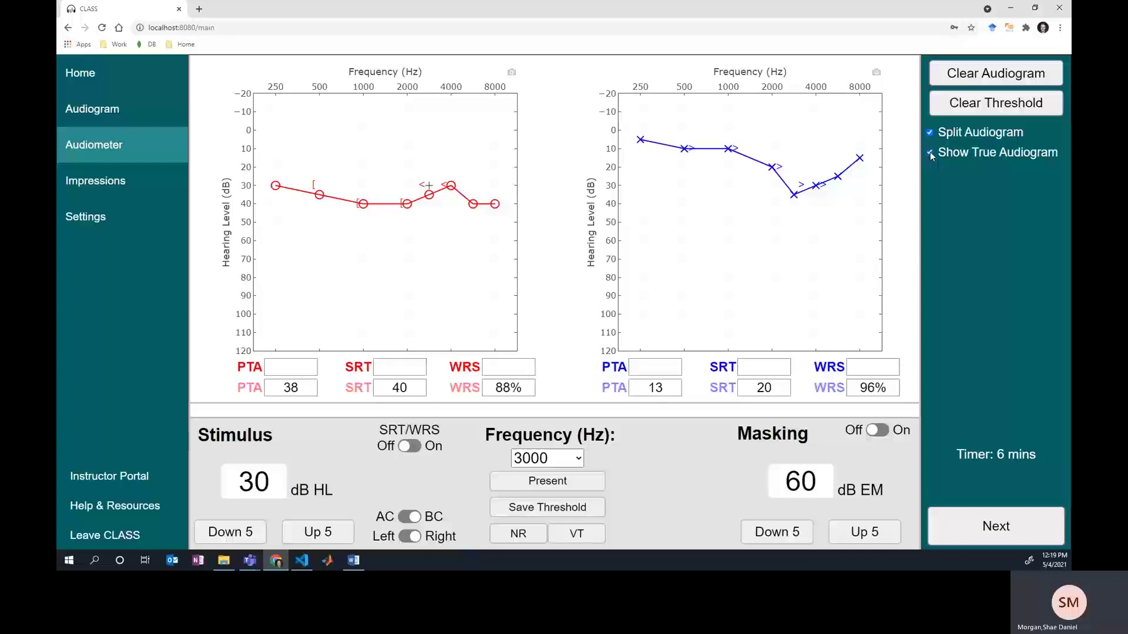